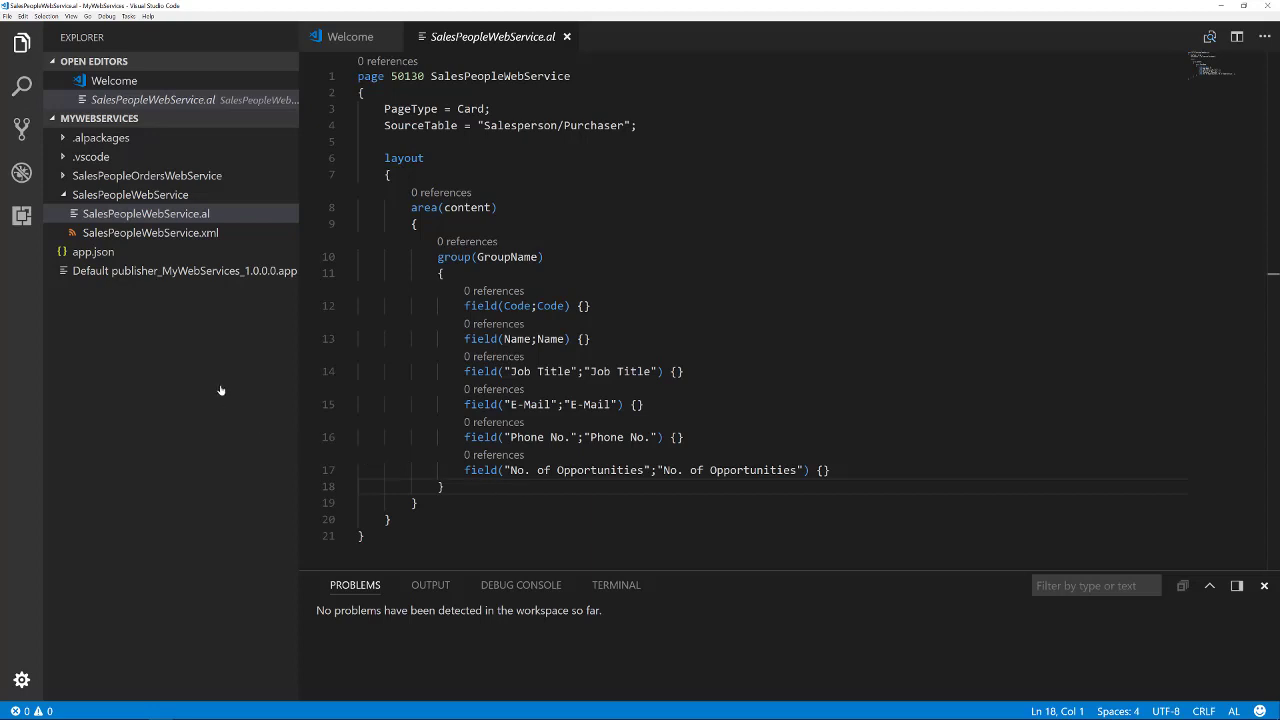
# Open SalesPeopleWebService.xml to review page 50130 published as the SalesPeople service
pyautogui.click(158, 233)
pyautogui.hotkey('ctrl', 'a')
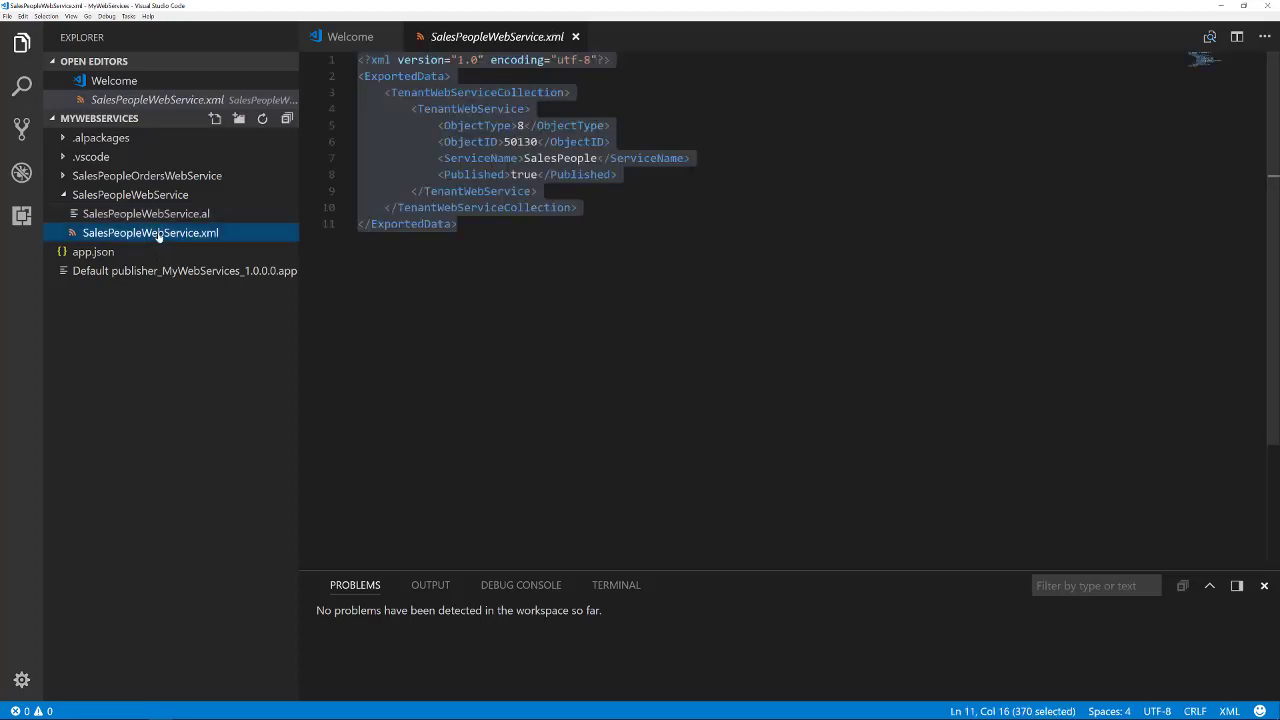
pyautogui.click(459, 225)
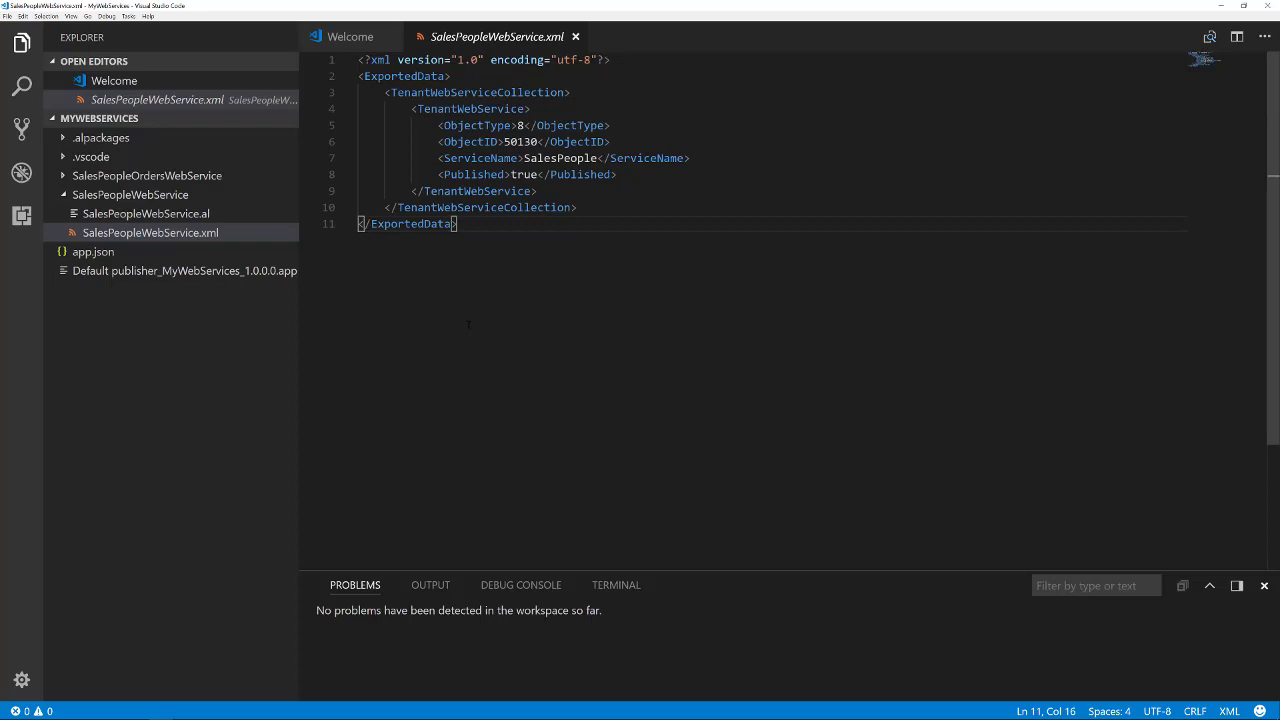
pyautogui.click(155, 600)
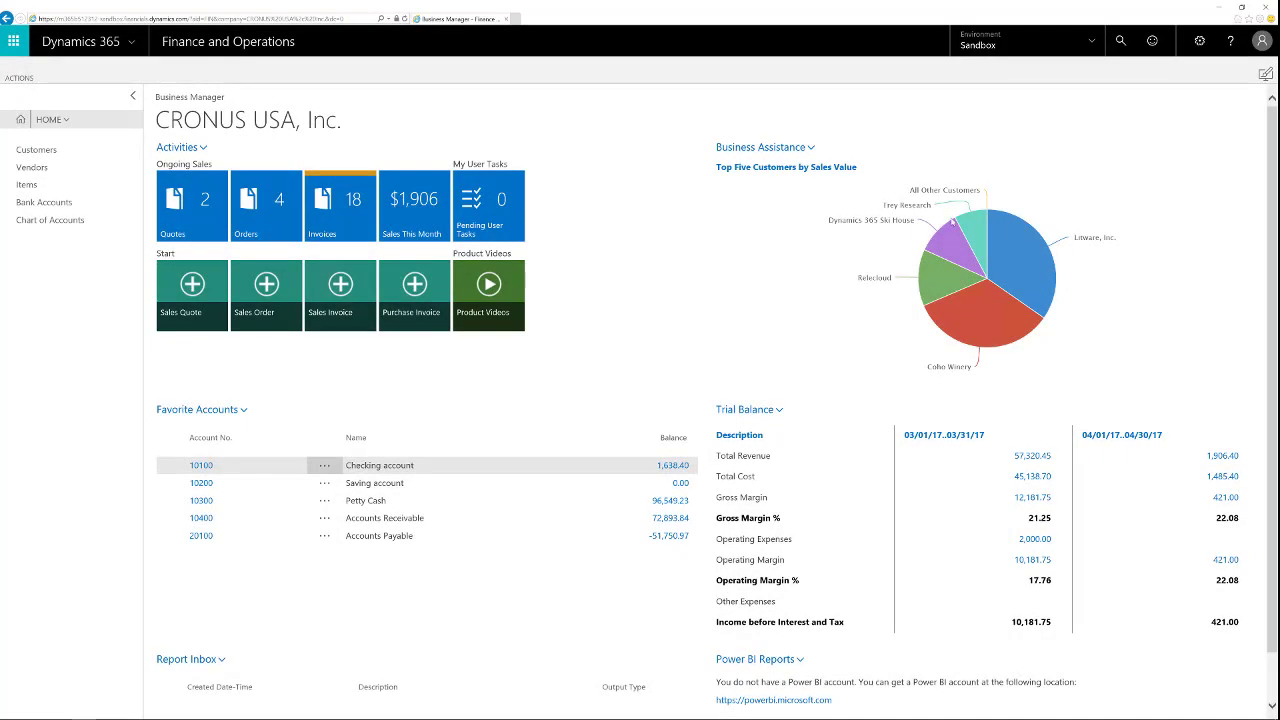
# Find the Web Services page and filter its list on 50130 to locate SalesPeople
pyautogui.click(1118, 42)
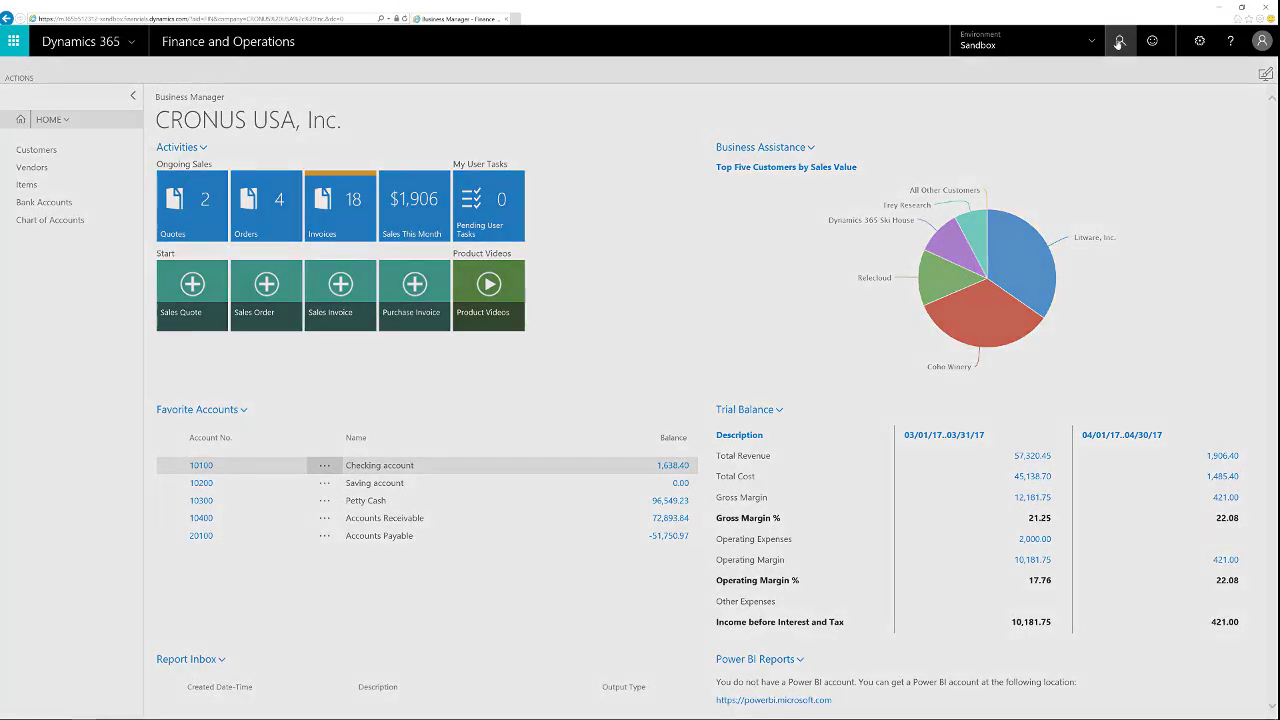
pyautogui.write('web services')
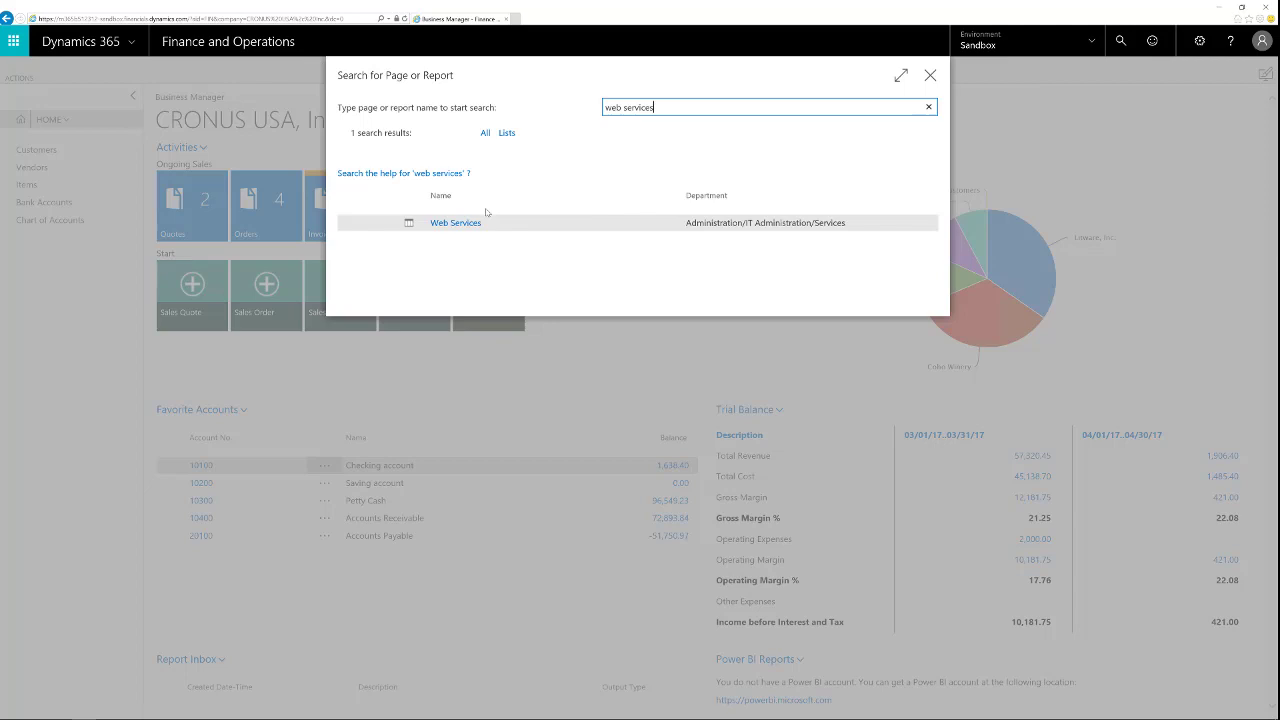
pyautogui.click(465, 224)
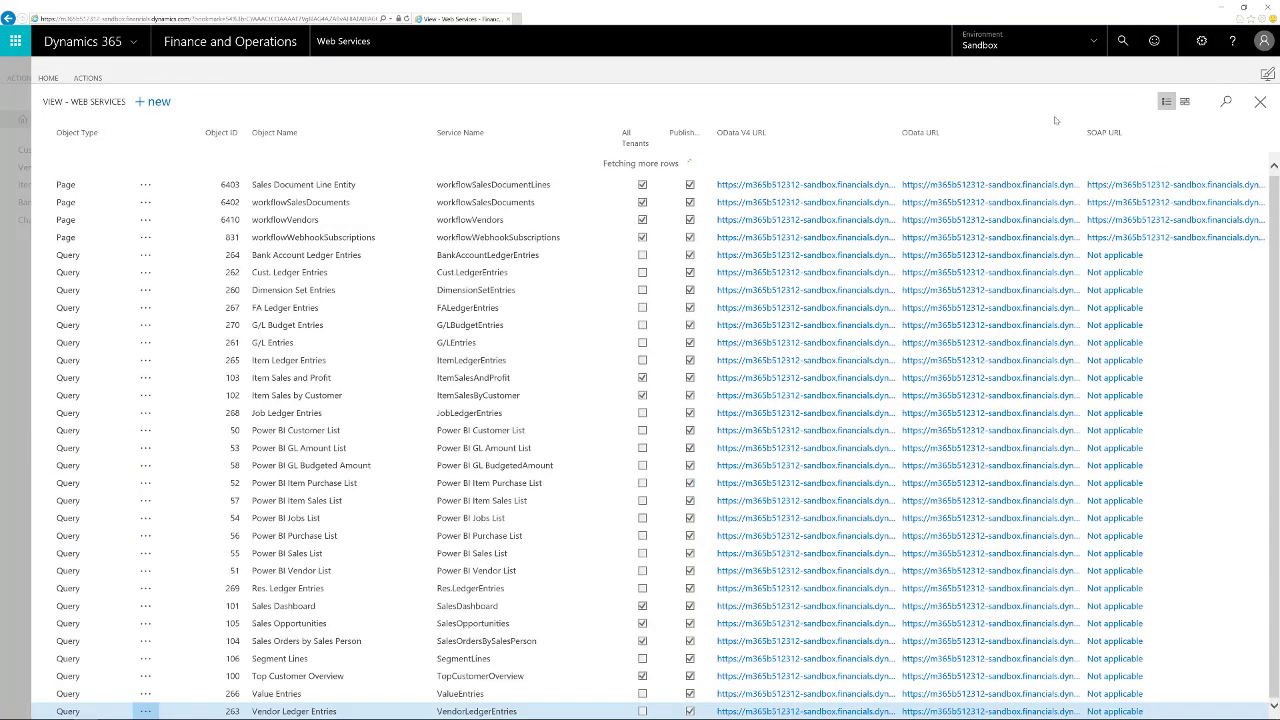
pyautogui.press('F3')
pyautogui.write('50130')
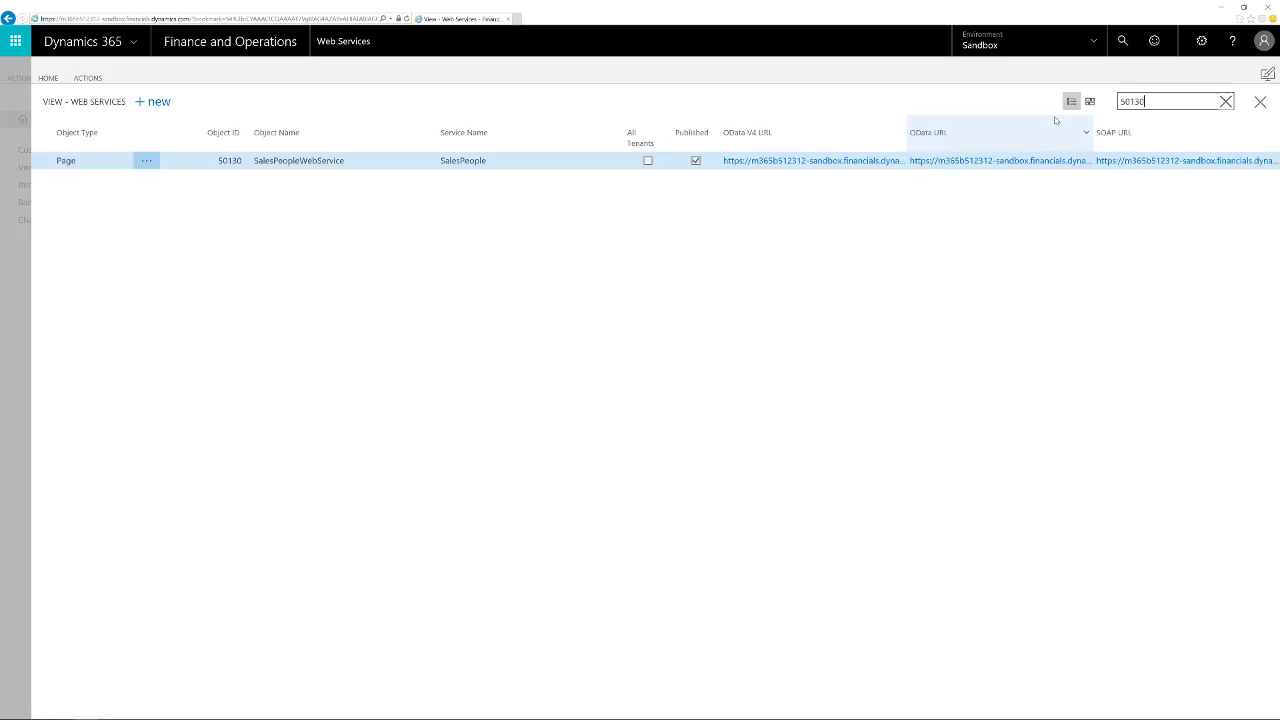
# Copy the SalesPeople OData V4 URL into Notepad and delete its ?tenant= parameter
pyautogui.rightClick(787, 167)
pyautogui.click(752, 252)
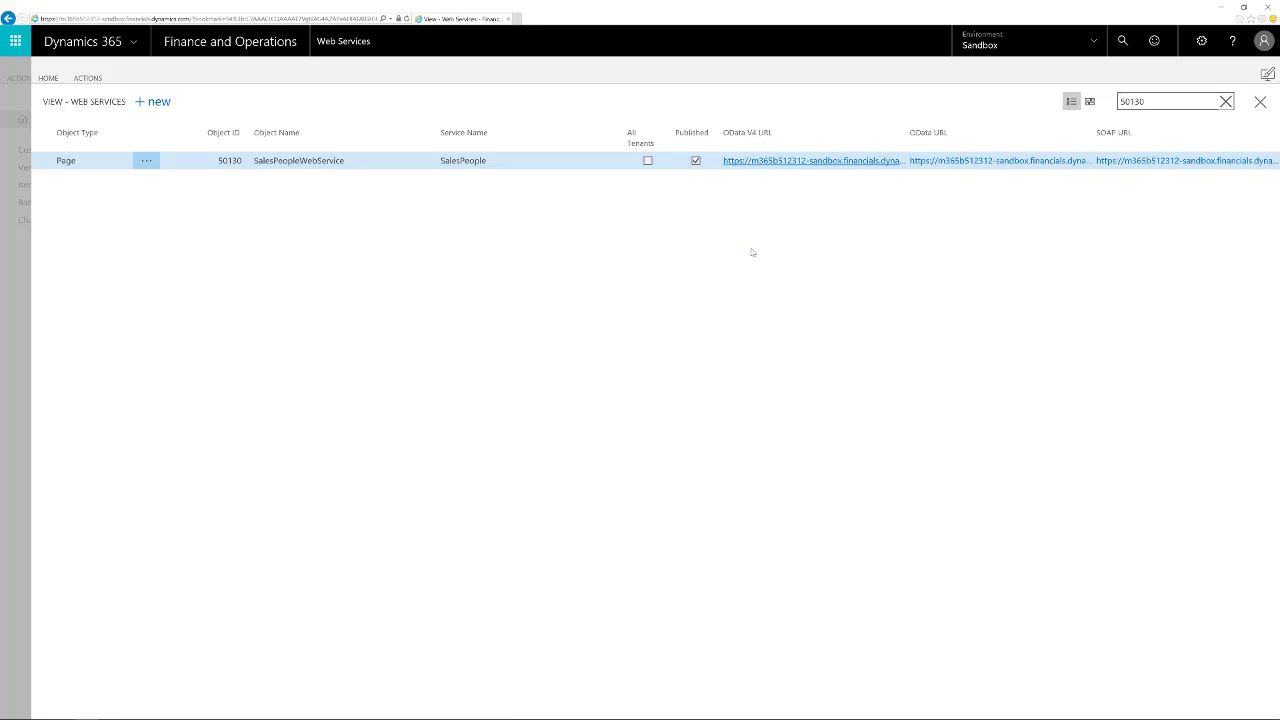
pyautogui.hotkey('alt', 'Tab')
pyautogui.write("https://m365b512312-sandbox.financials.dynamics.com:7048/MS/ODataV4/Company('CRONUS%20USA%2C%20Inc.')/SalesPeople?tenant=m365b512312-sandbox.financials.dynamics.com")
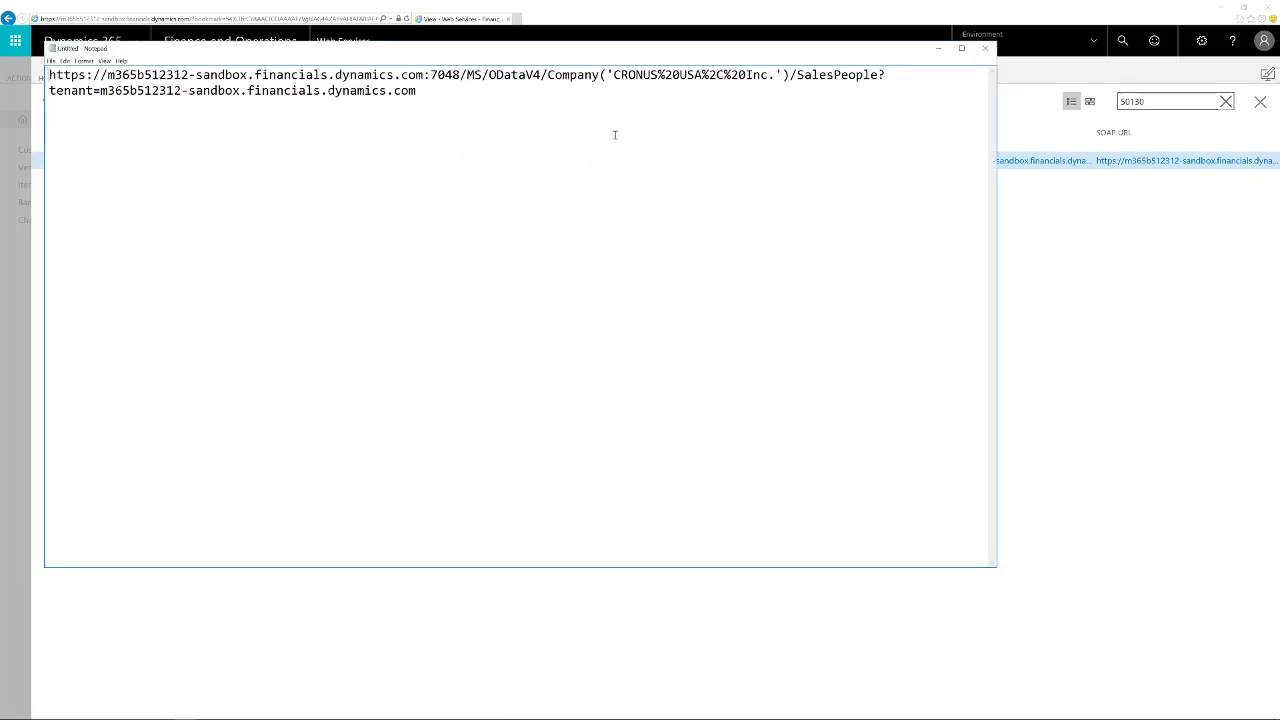
pyautogui.moveTo(878, 74); pyautogui.dragTo(841, 191)
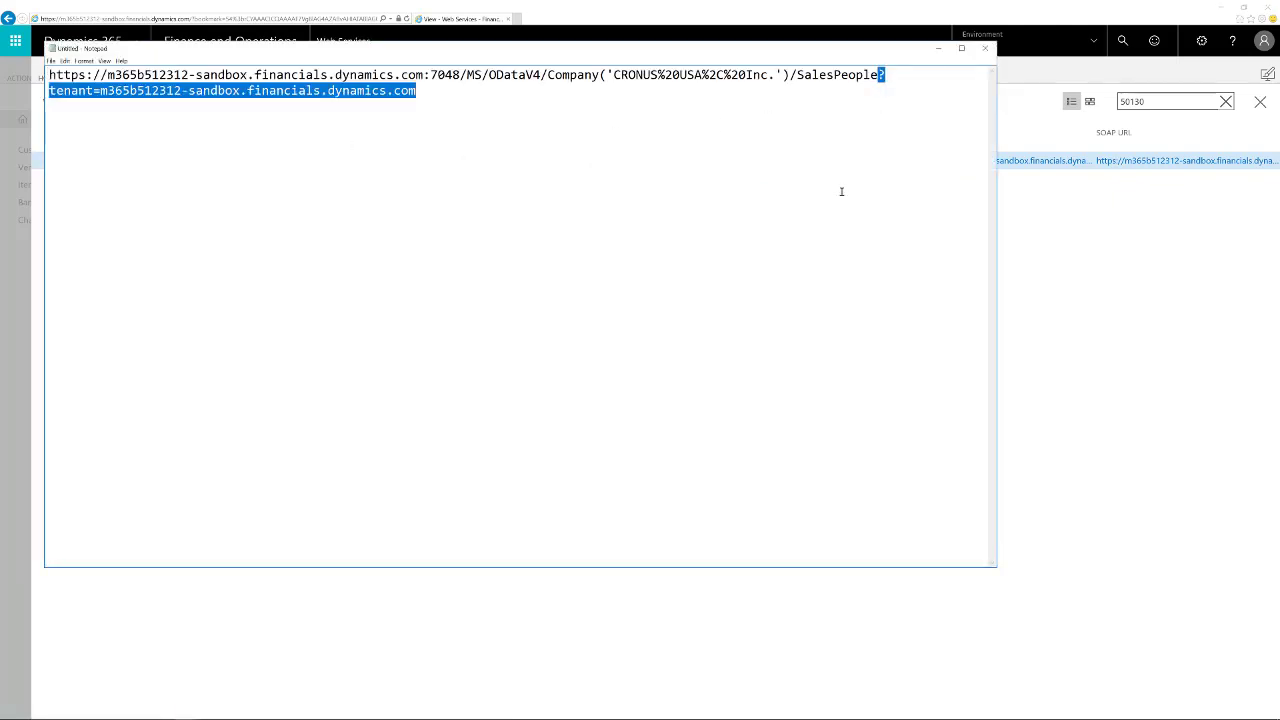
pyautogui.press('Delete')
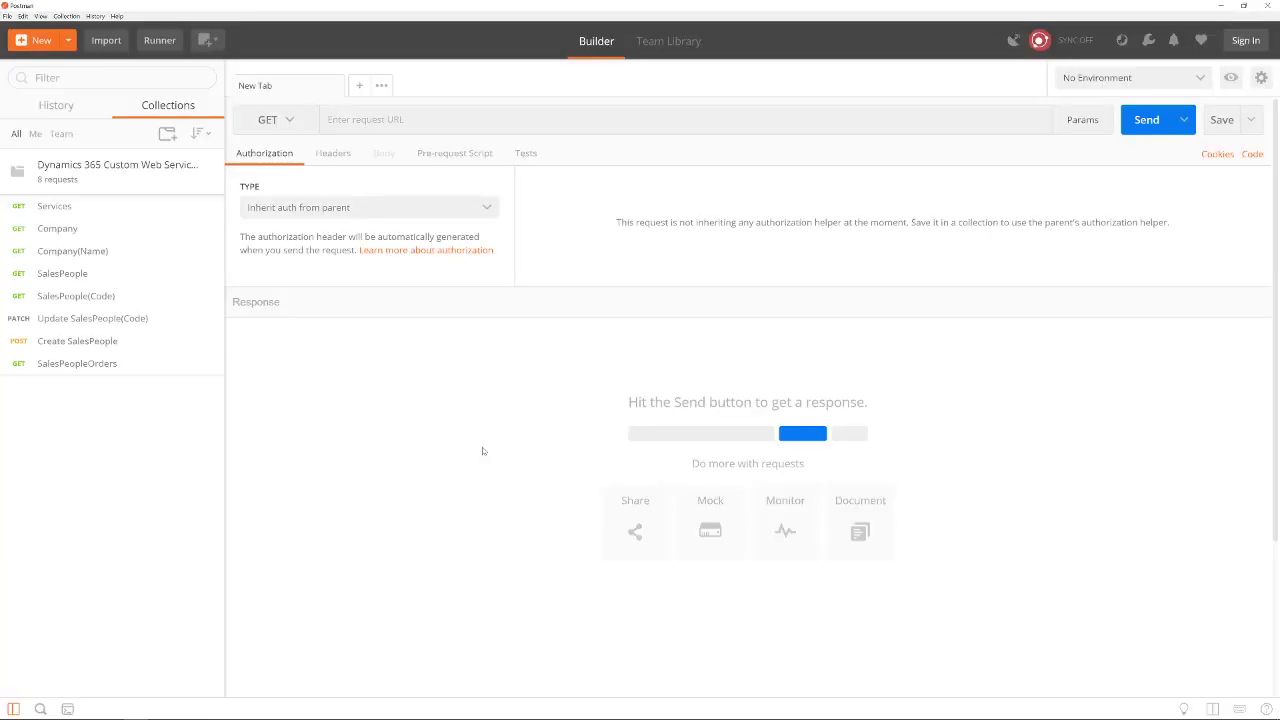
# Inspect the collection's baseurl variable in its Edit settings, then cancel without changes
pyautogui.click(212, 183)
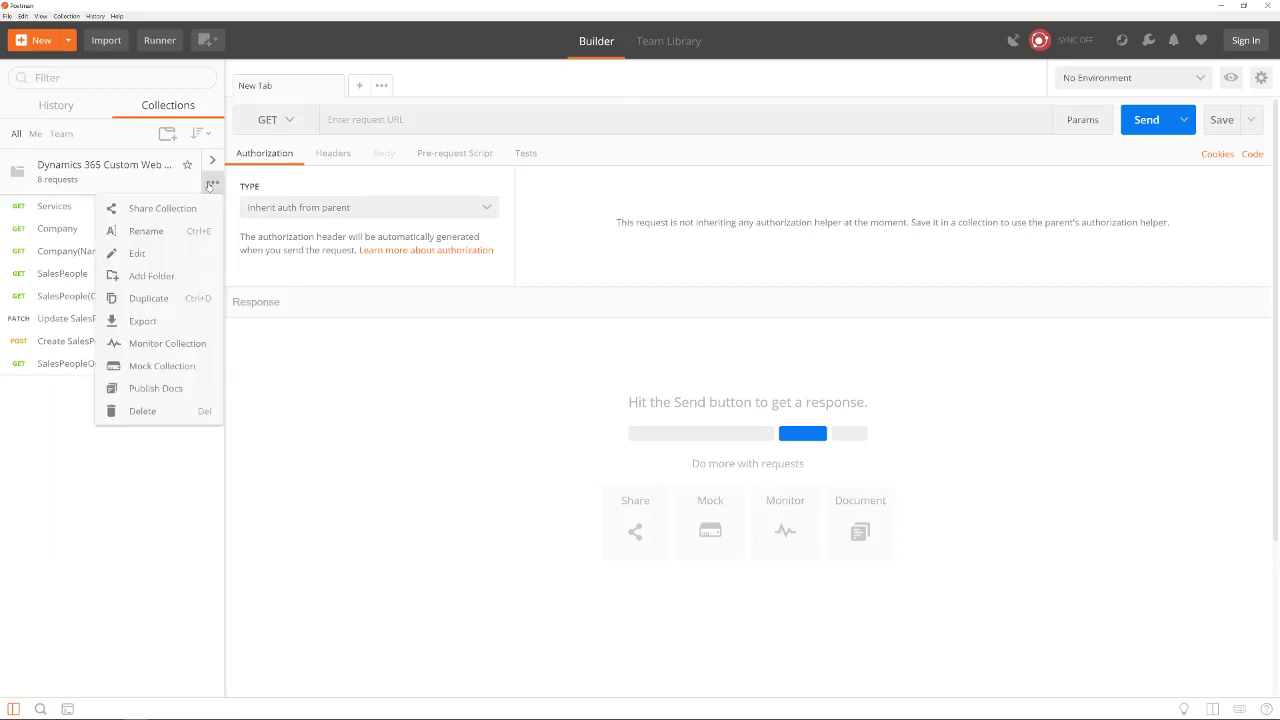
pyautogui.click(178, 259)
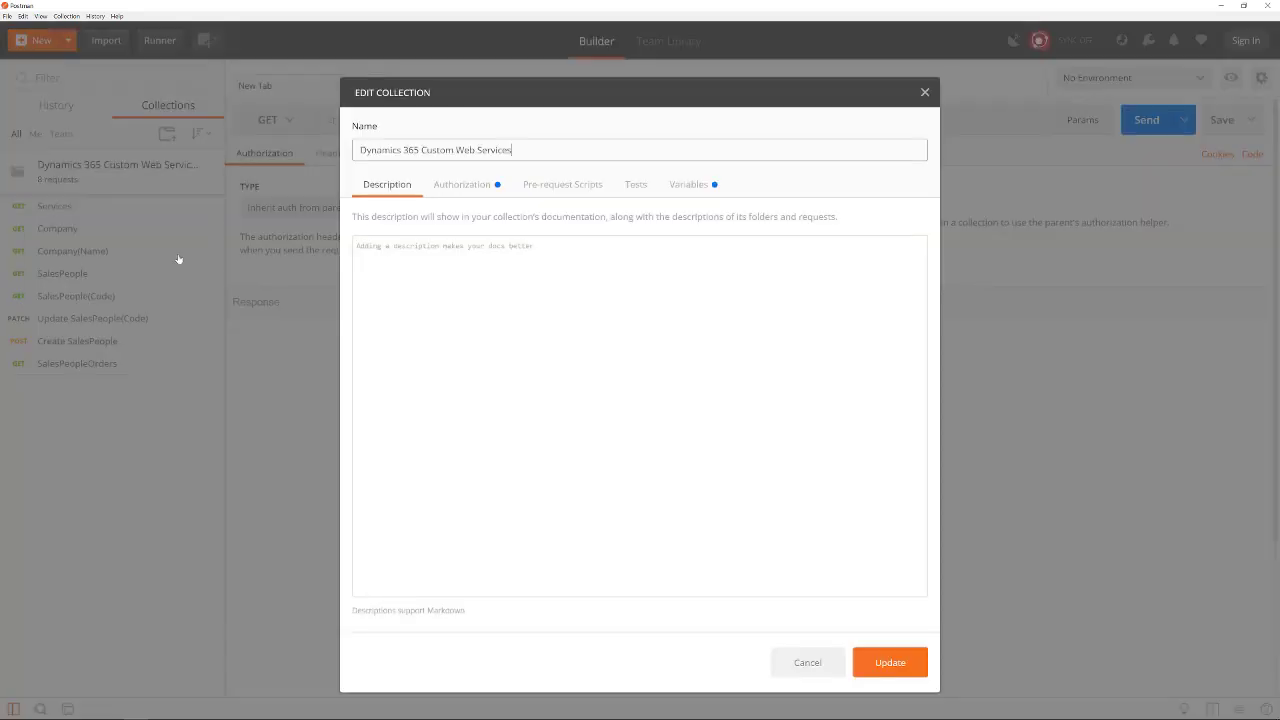
pyautogui.click(688, 189)
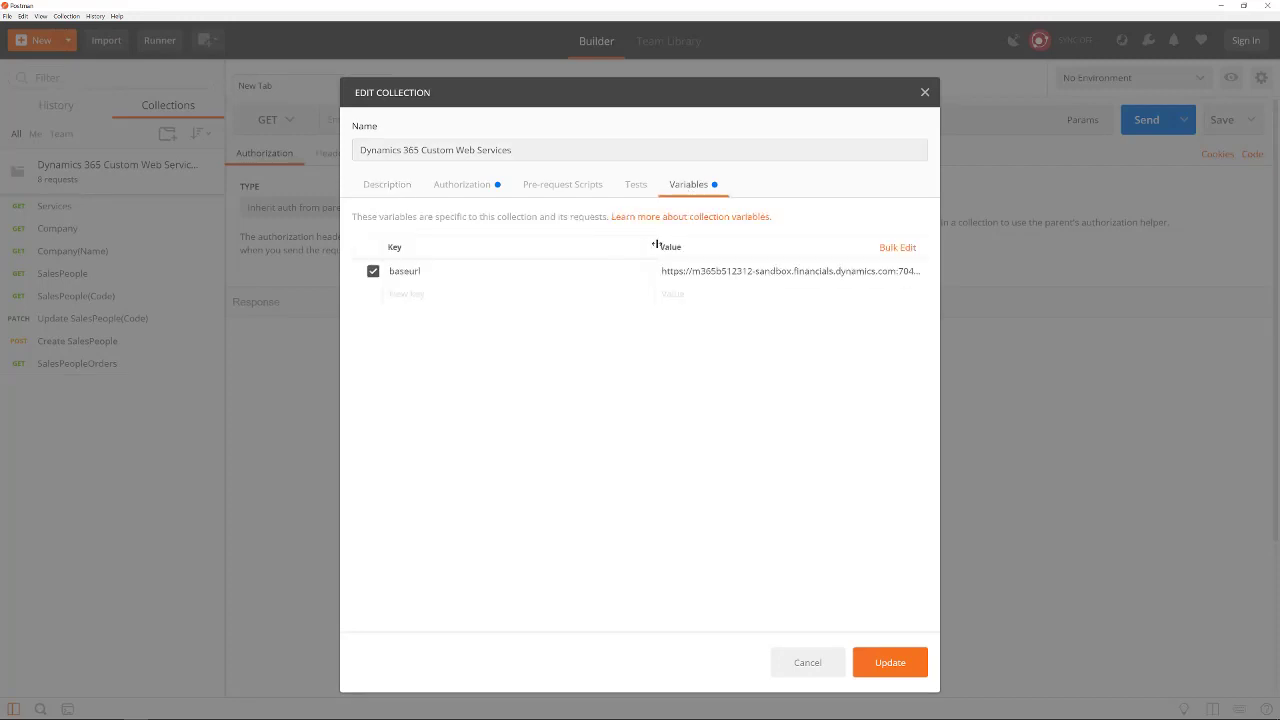
pyautogui.moveTo(655, 245); pyautogui.dragTo(566, 252)
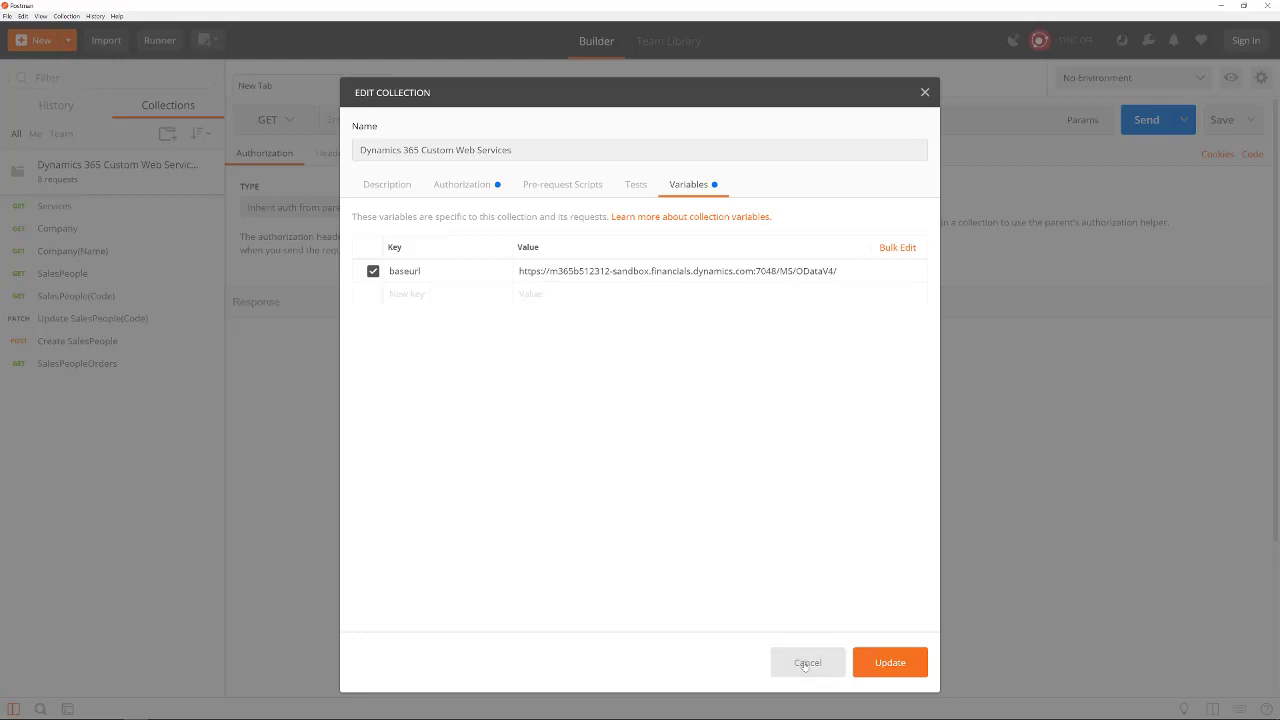
pyautogui.click(806, 664)
# Send the Services request to {{baseurl}}/ and scroll through the returned service list
pyautogui.click(75, 206)
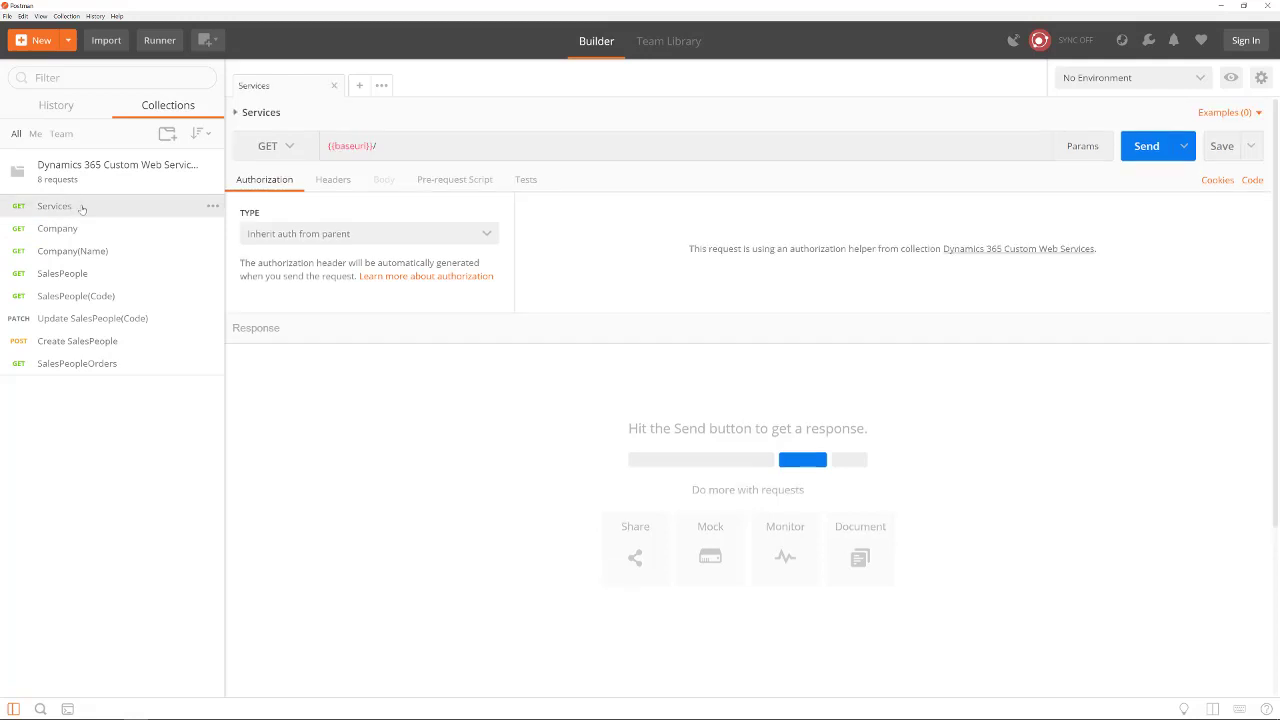
pyautogui.click(1150, 154)
pyautogui.scroll(-2, 1160, 290)
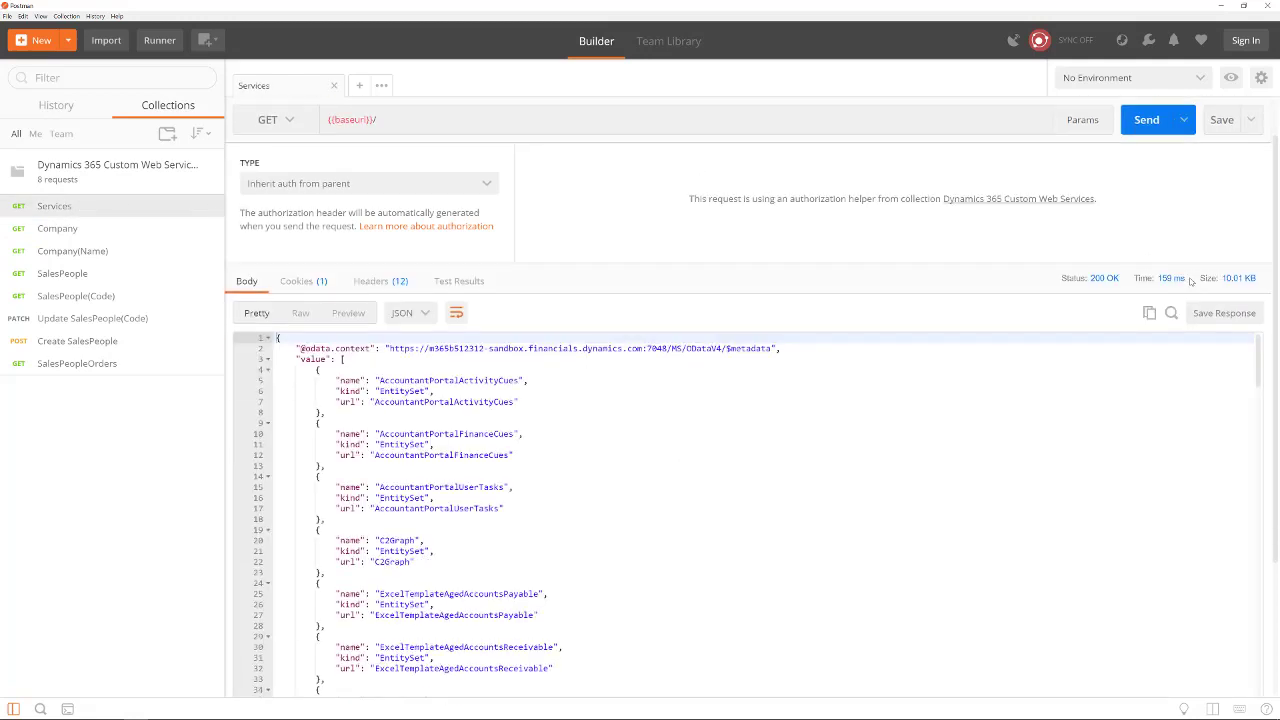
pyautogui.scroll(-3, 996, 460)
pyautogui.scroll(-6, 996, 462)
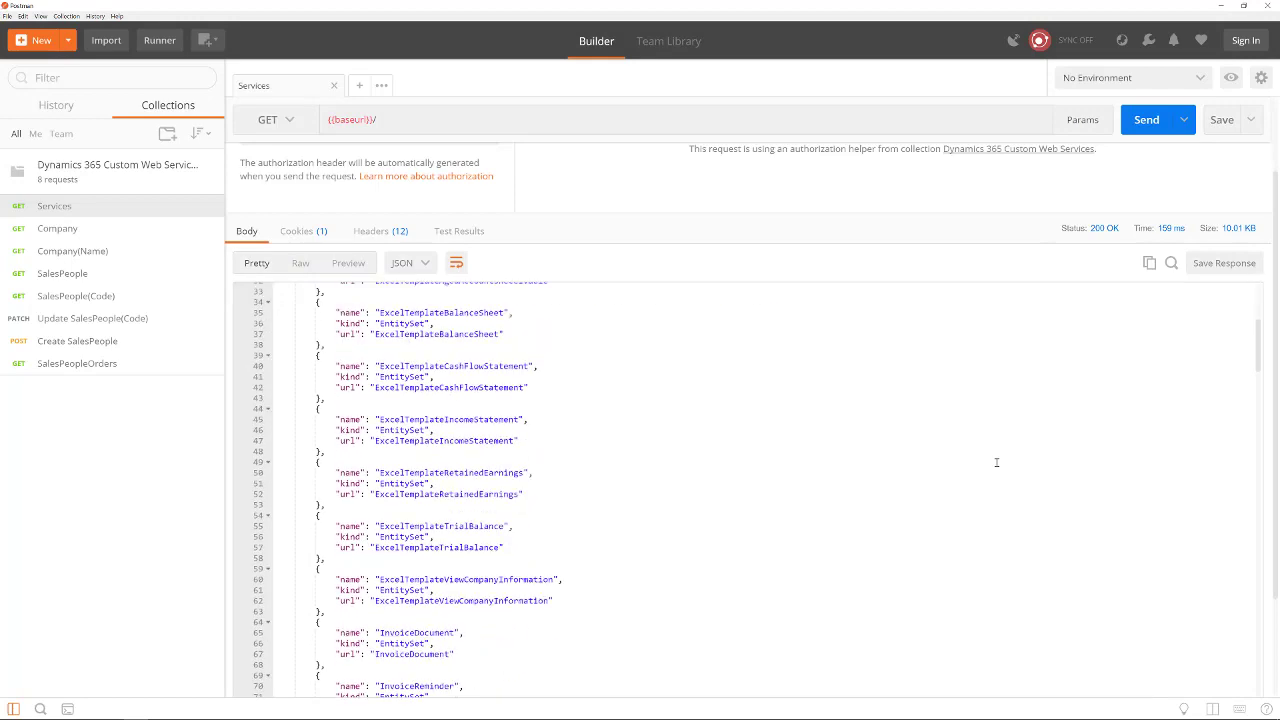
pyautogui.scroll(5, 996, 462)
pyautogui.scroll(5, 996, 462)
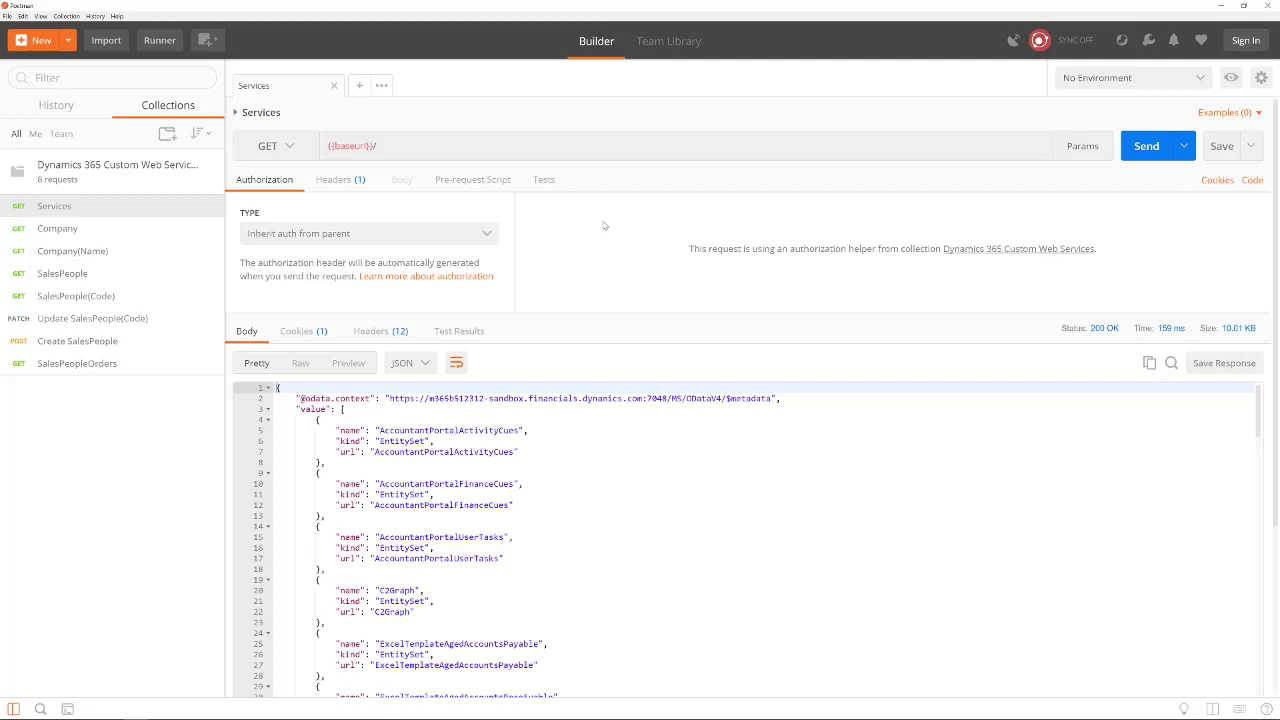
# Send the Company request, then the Company(Name) request for CRONUS USA, Inc
pyautogui.click(57, 229)
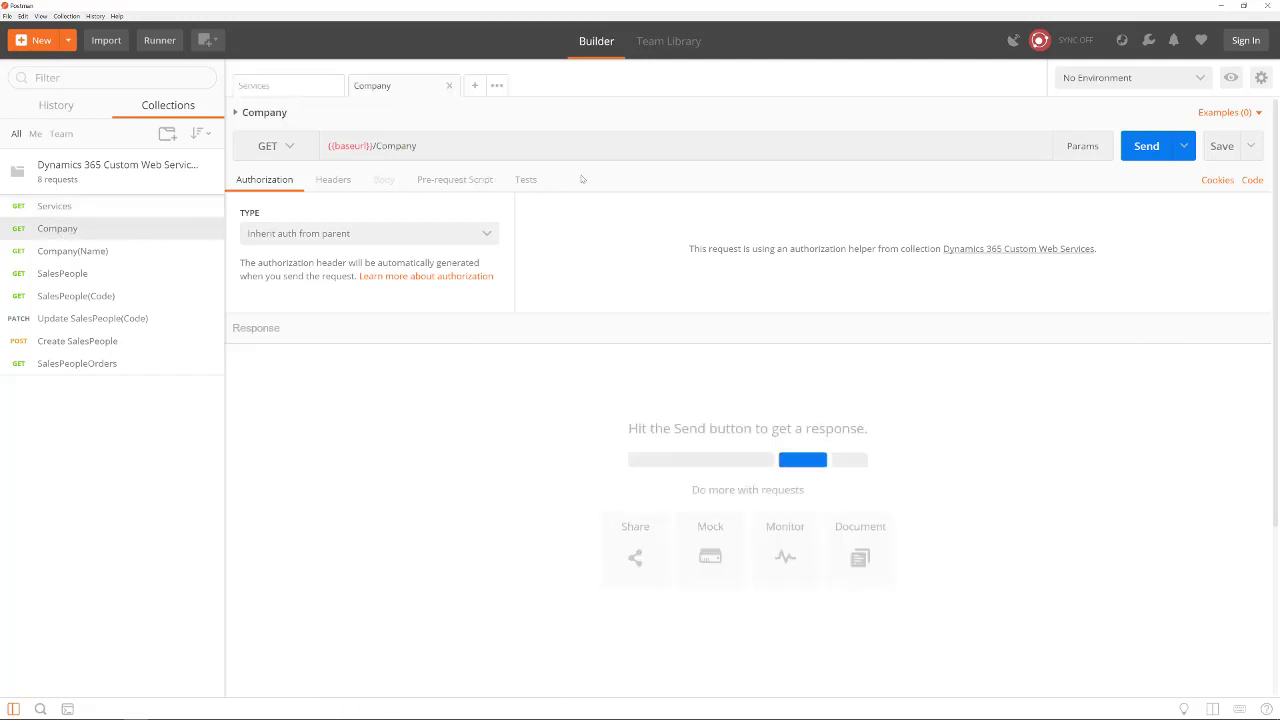
pyautogui.click(1147, 148)
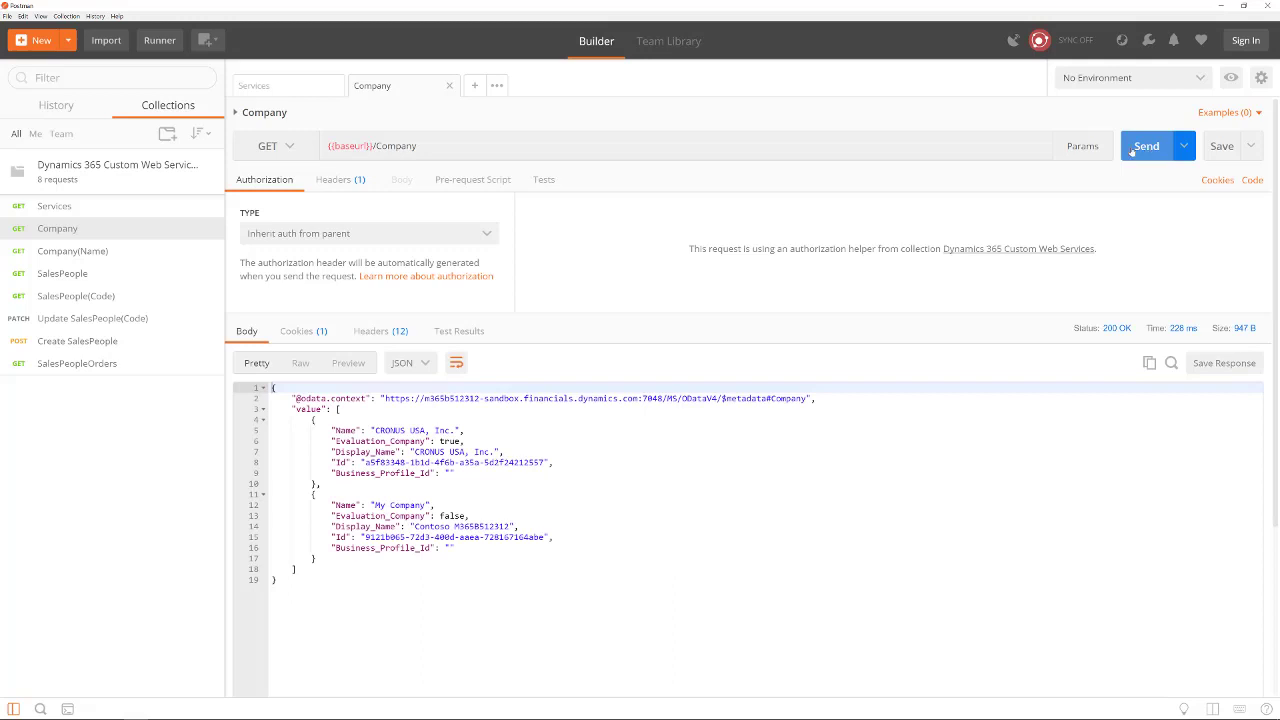
pyautogui.click(60, 251)
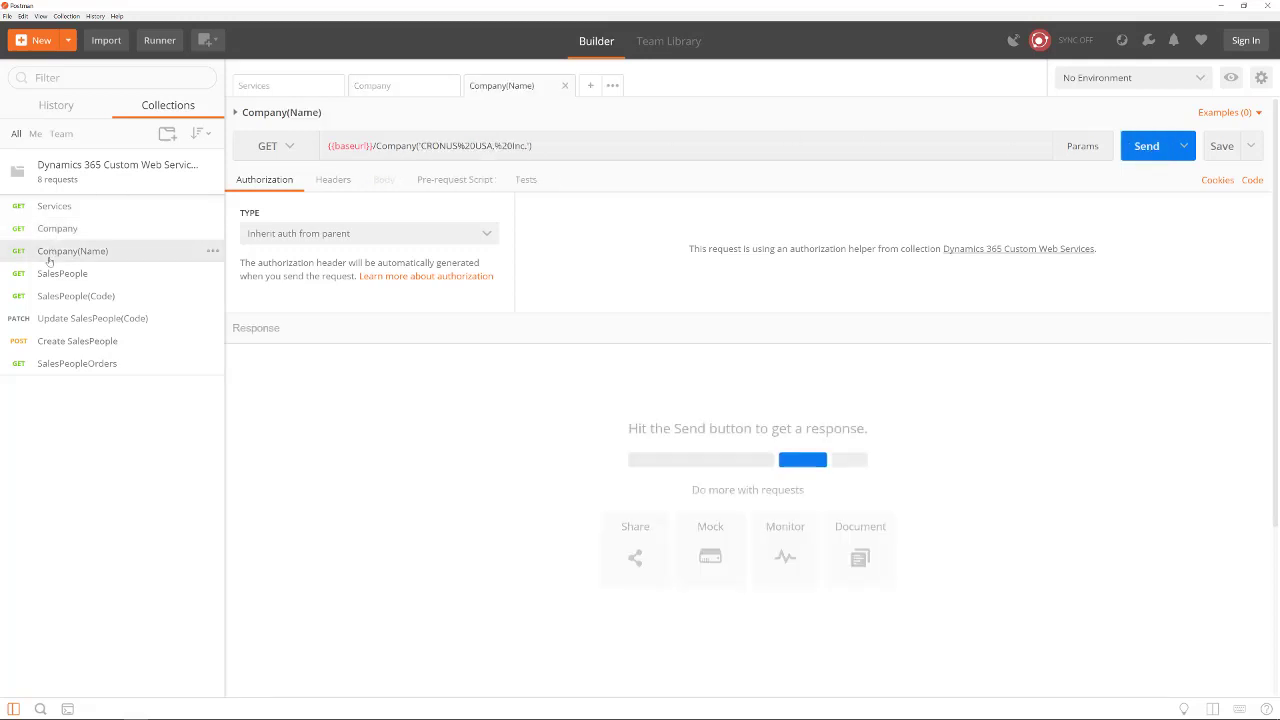
pyautogui.click(1155, 150)
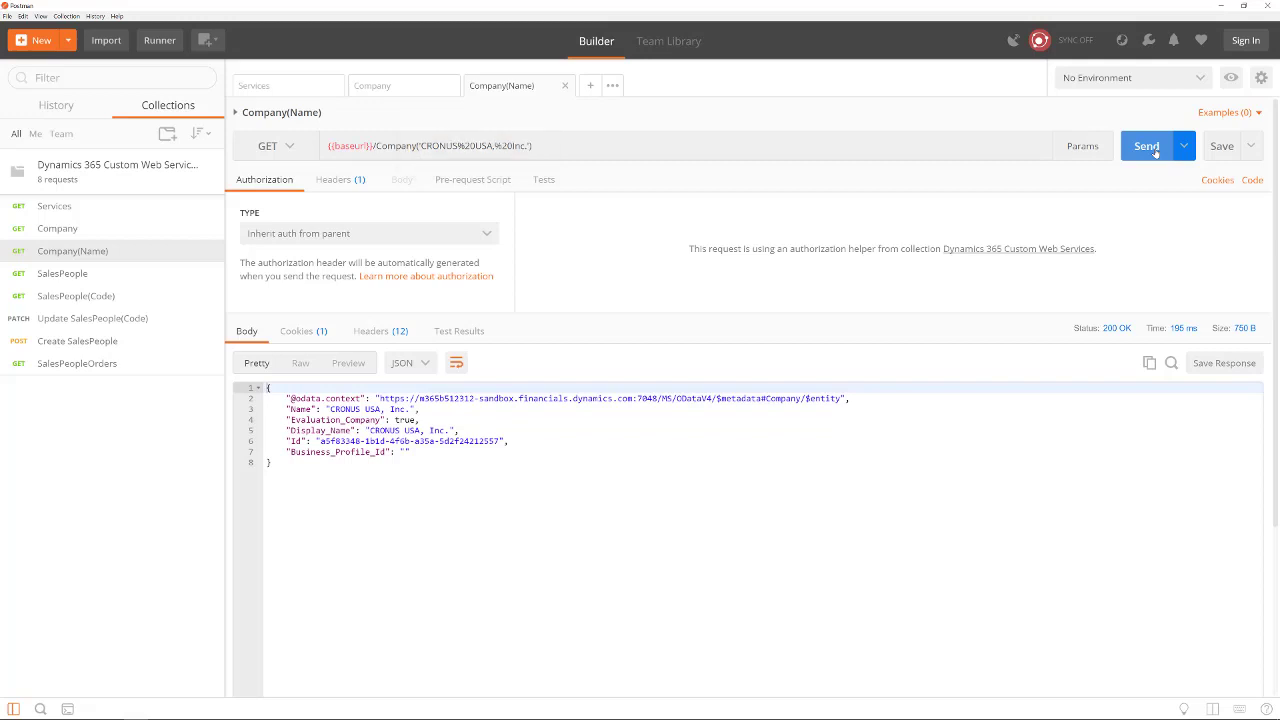
# Send the SalesPeople list request, then the SalesPeople(Code) request for salesperson AH
pyautogui.click(72, 278)
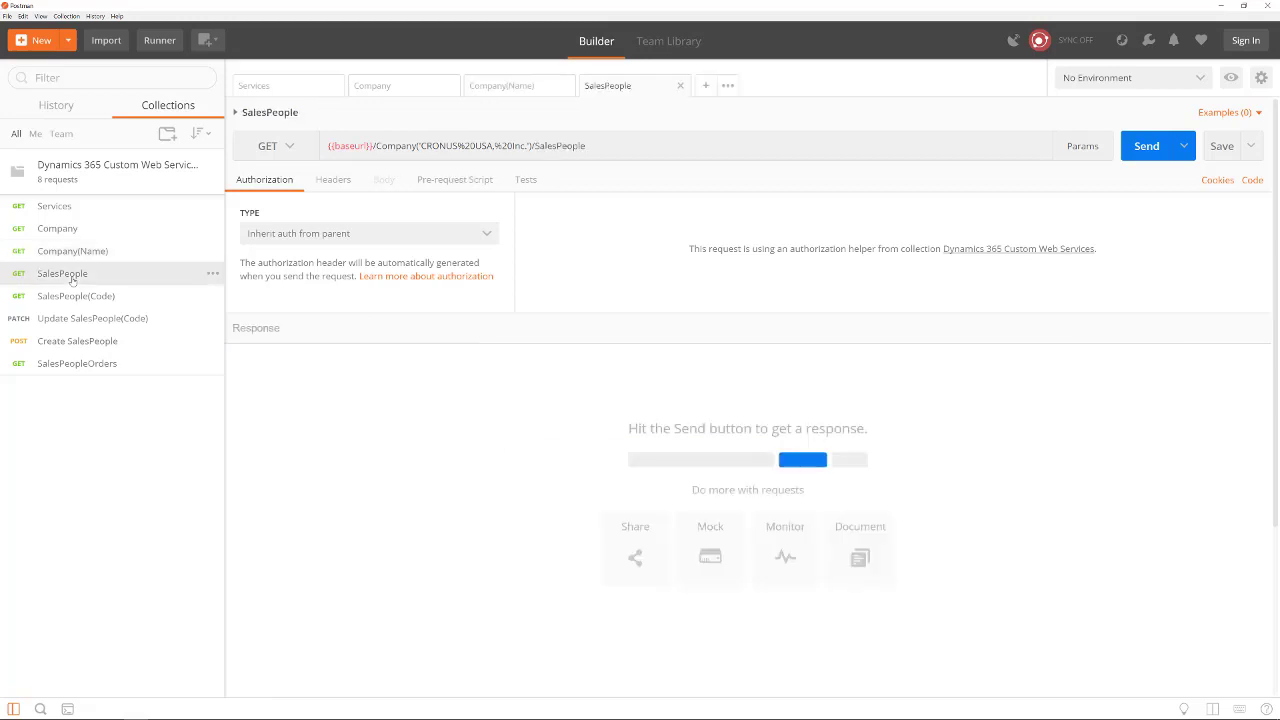
pyautogui.click(1157, 147)
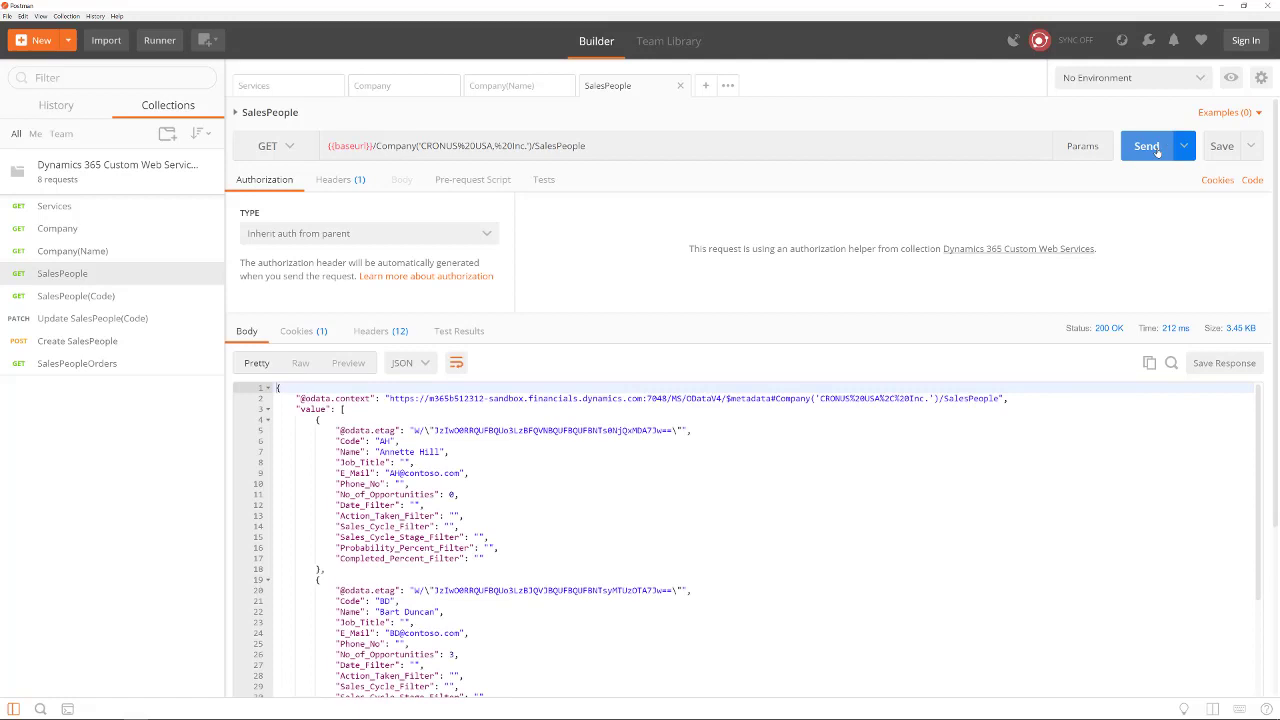
pyautogui.click(104, 300)
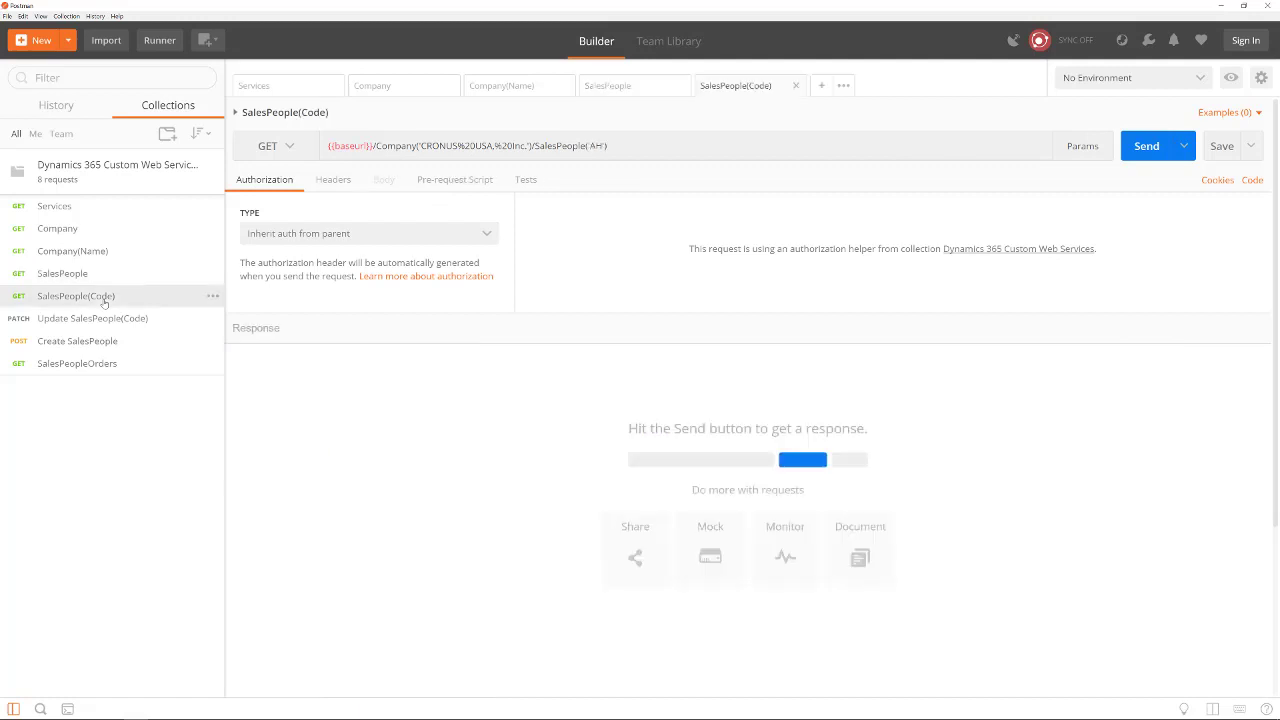
pyautogui.click(1145, 146)
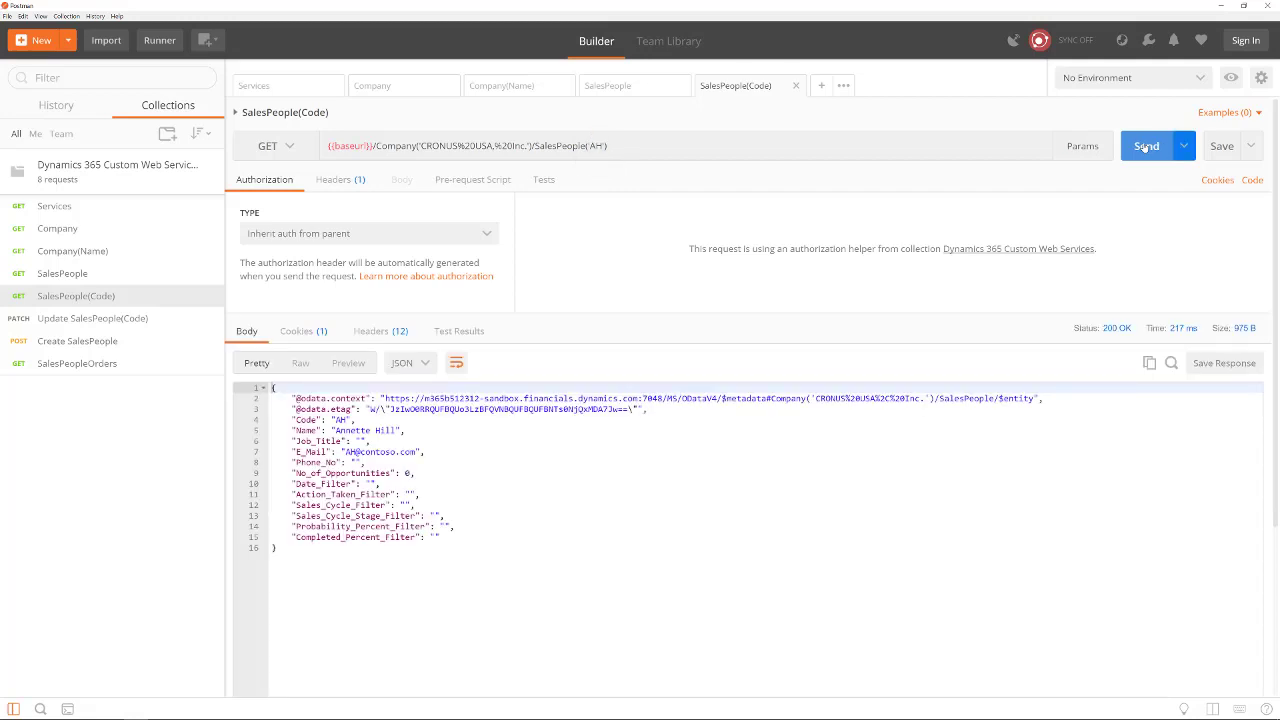
# Open Update SalesPeople(Code) and review its Job_Title body and If-Match header
pyautogui.click(113, 320)
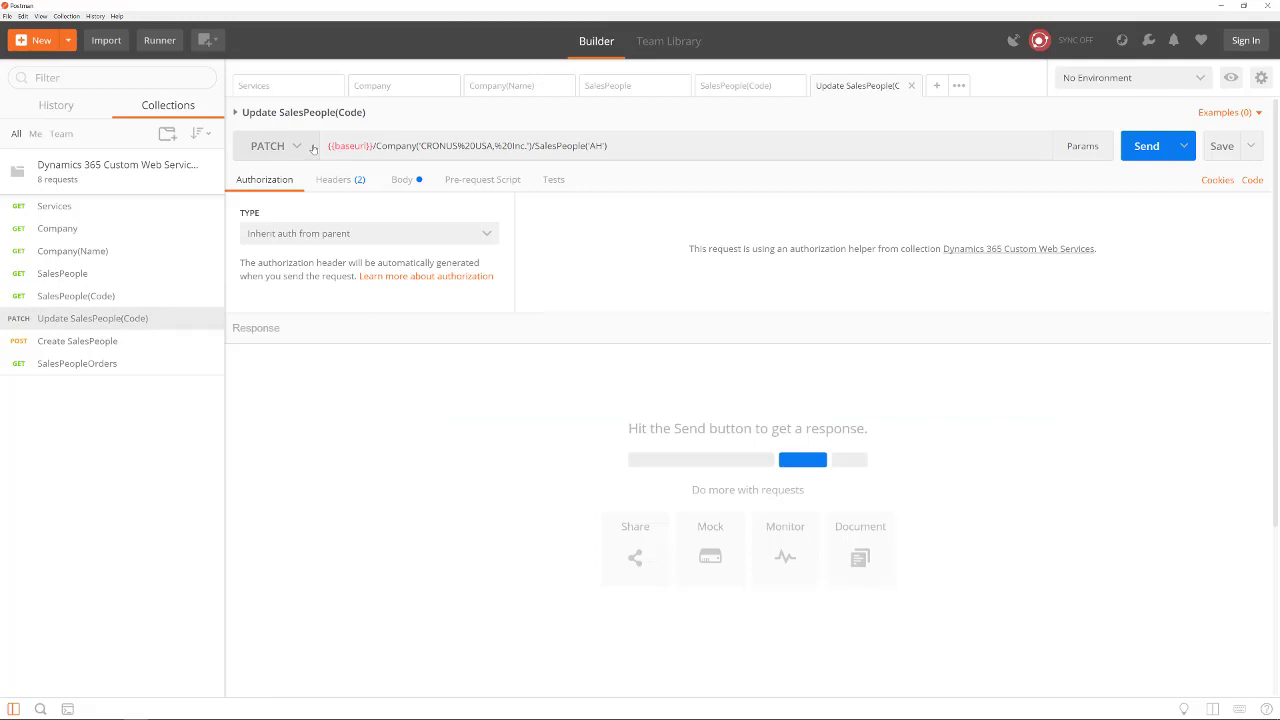
pyautogui.click(403, 180)
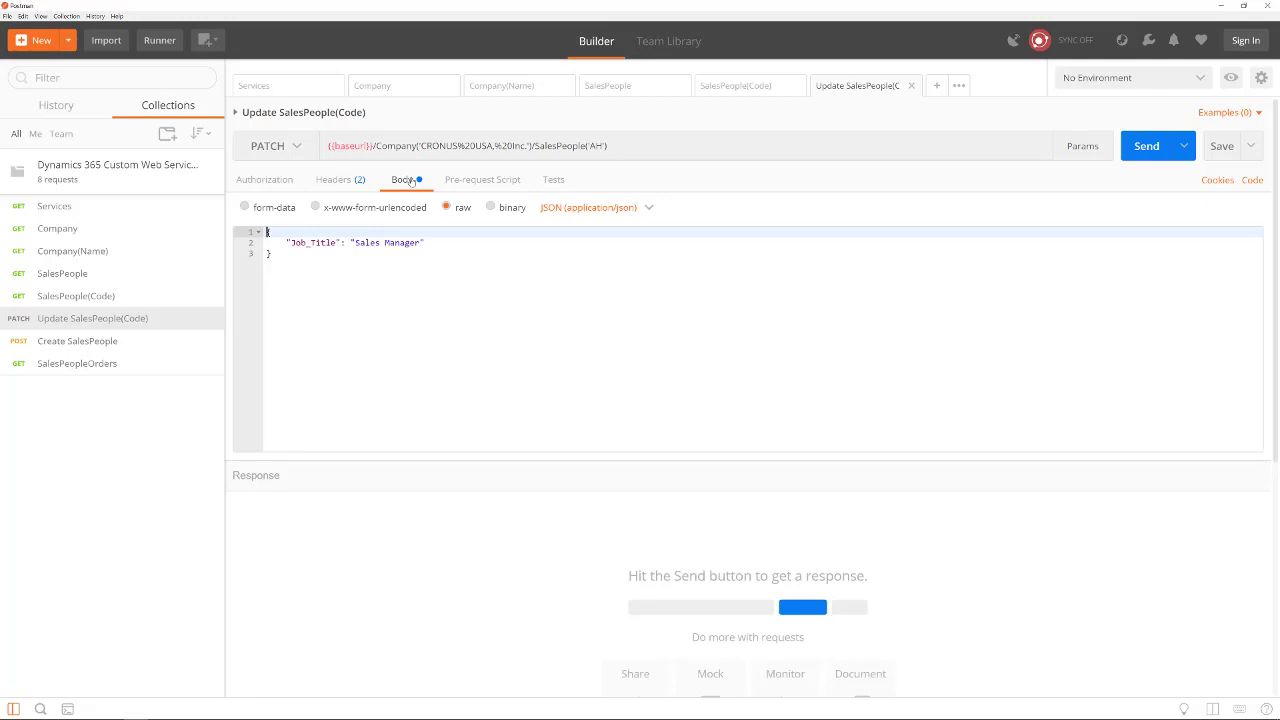
pyautogui.click(348, 181)
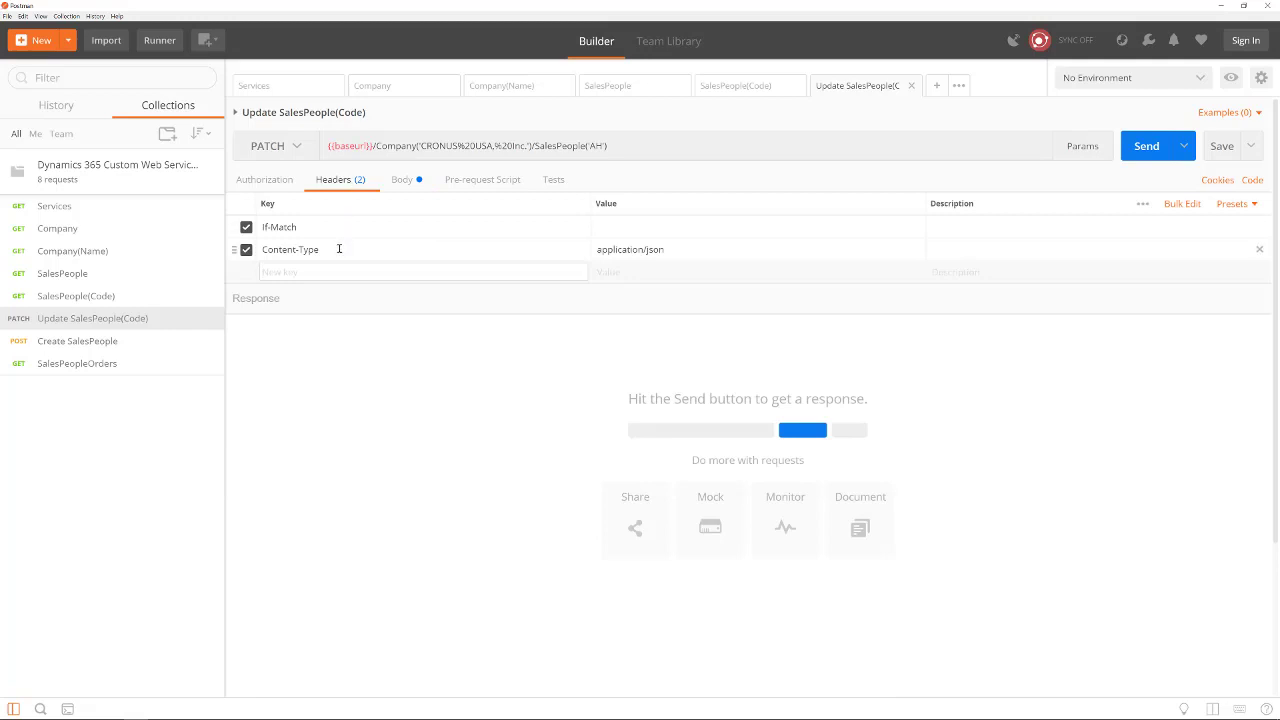
pyautogui.click(643, 227)
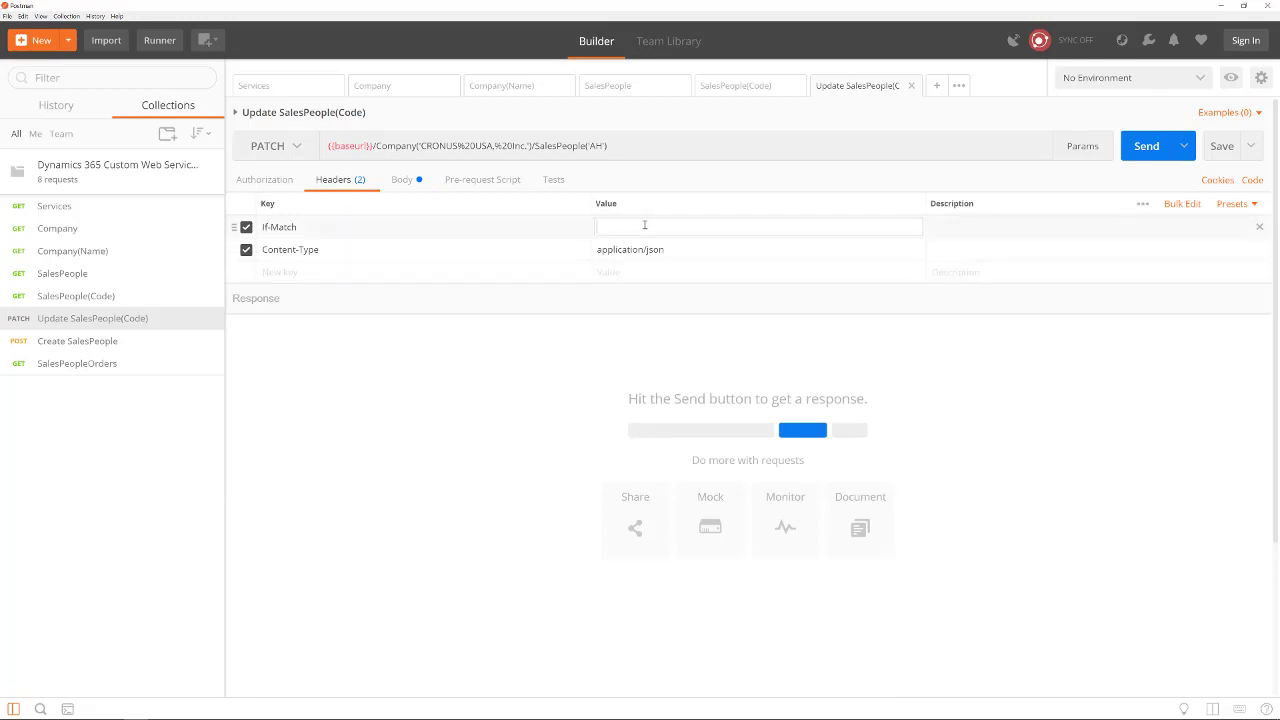
# Copy the etag from the SalesPeople(Code) response into the If-Match header
pyautogui.click(729, 86)
pyautogui.click(380, 409)
pyautogui.moveTo(366, 409); pyautogui.dragTo(646, 410)
pyautogui.rightClick(637, 412)
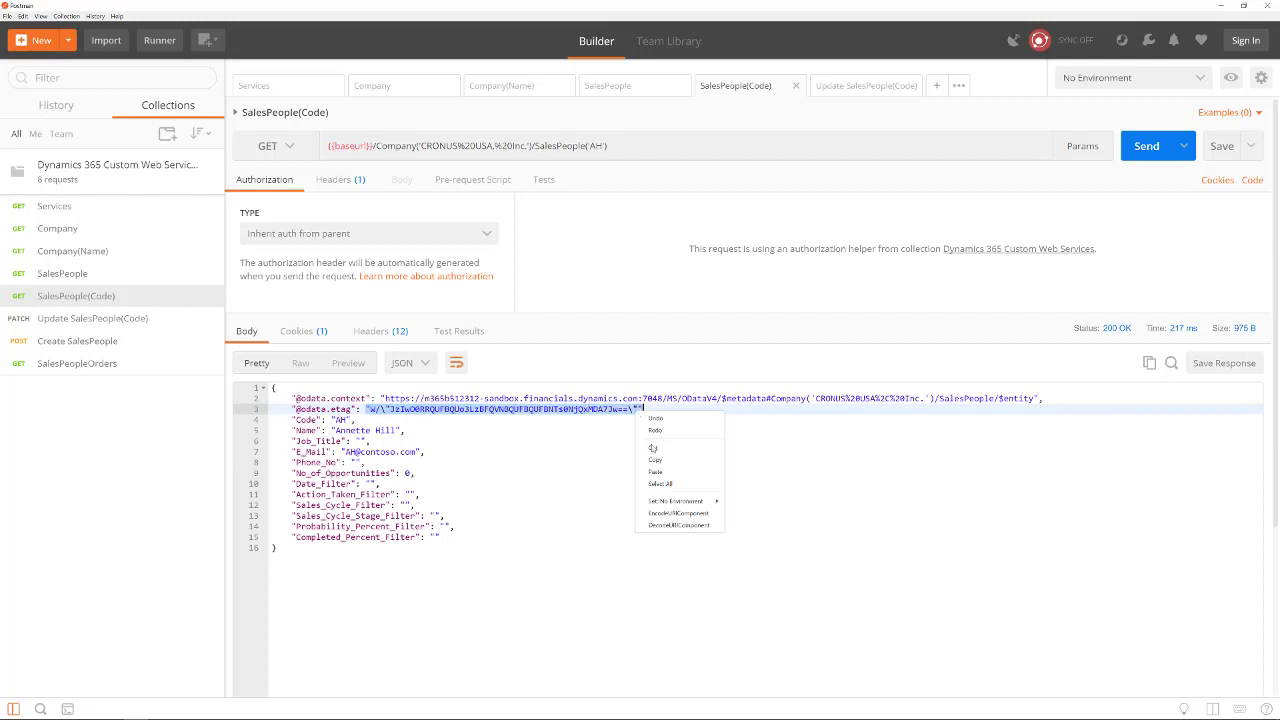
pyautogui.click(655, 457)
pyautogui.click(852, 88)
pyautogui.click(608, 222)
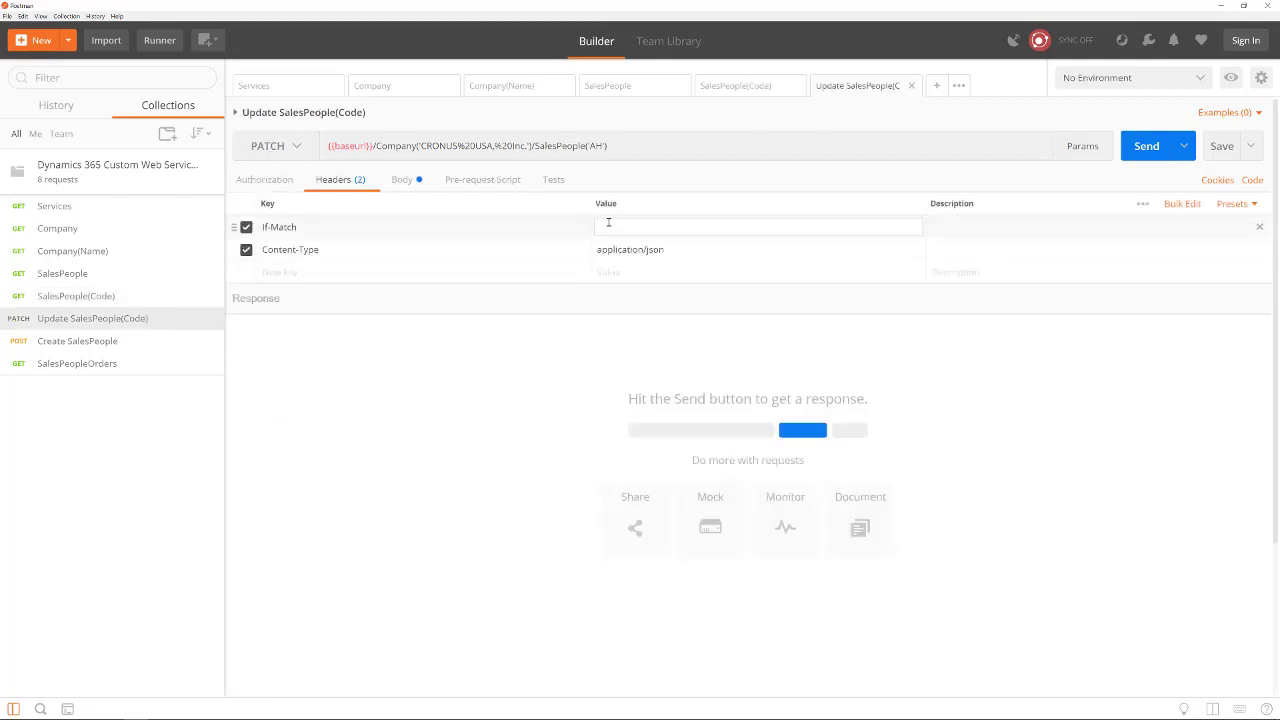
pyautogui.hotkey('ctrl', 'v')
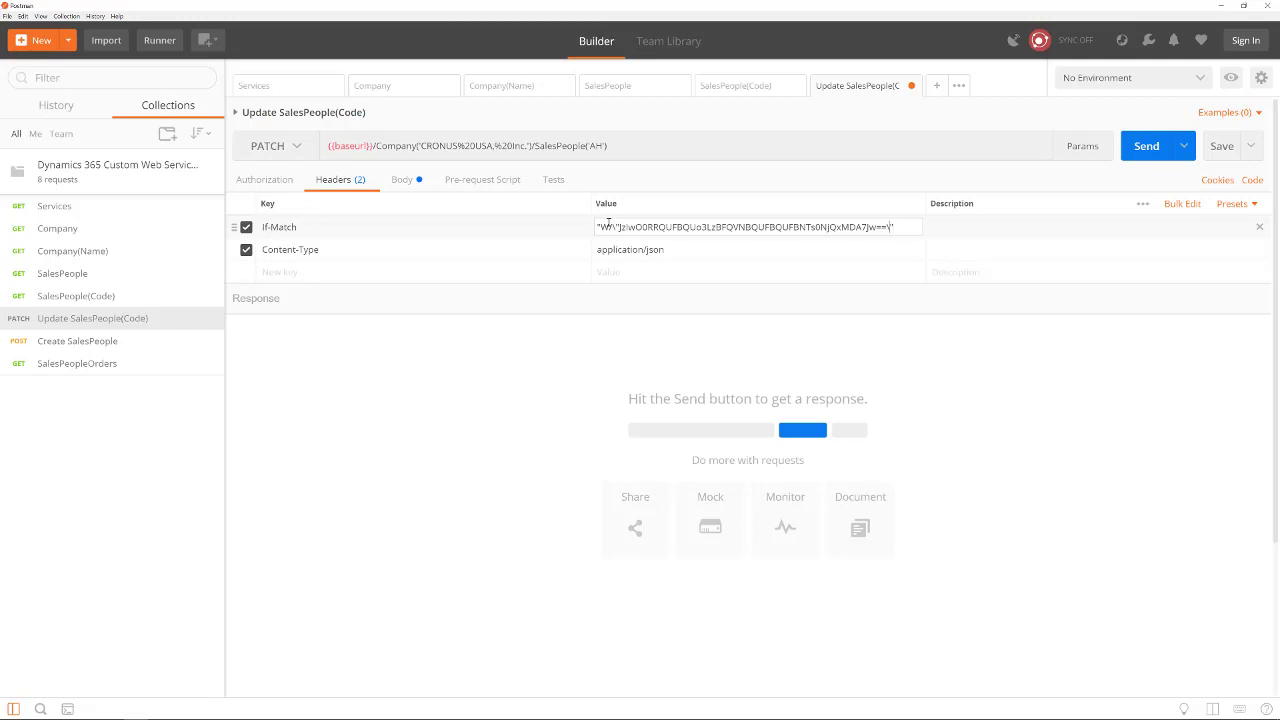
# Strip the escaping from the pasted etag and send the PATCH setting Job_Title to Sales Manager
pyautogui.press('Left')
pyautogui.press('BackSpace')
pyautogui.press('Home')
pyautogui.press('Delete')
pyautogui.press('Right')
pyautogui.press('Right')
pyautogui.press('Delete')
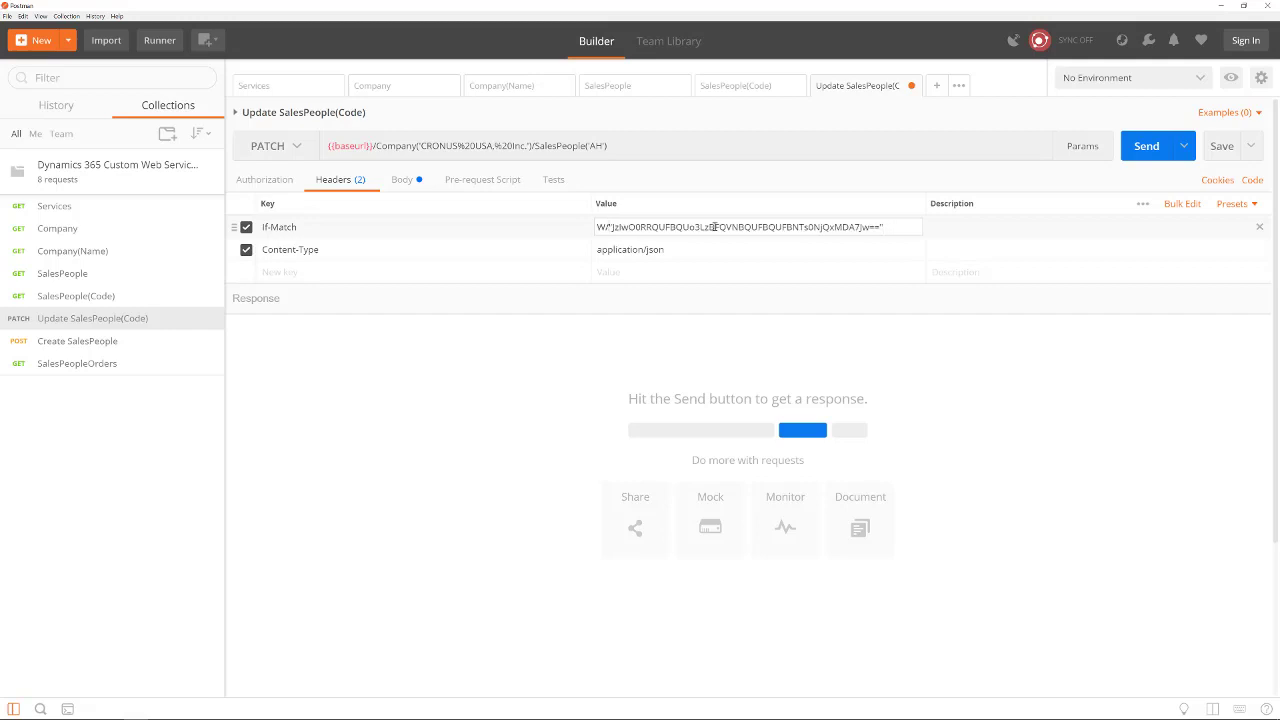
pyautogui.click(1144, 146)
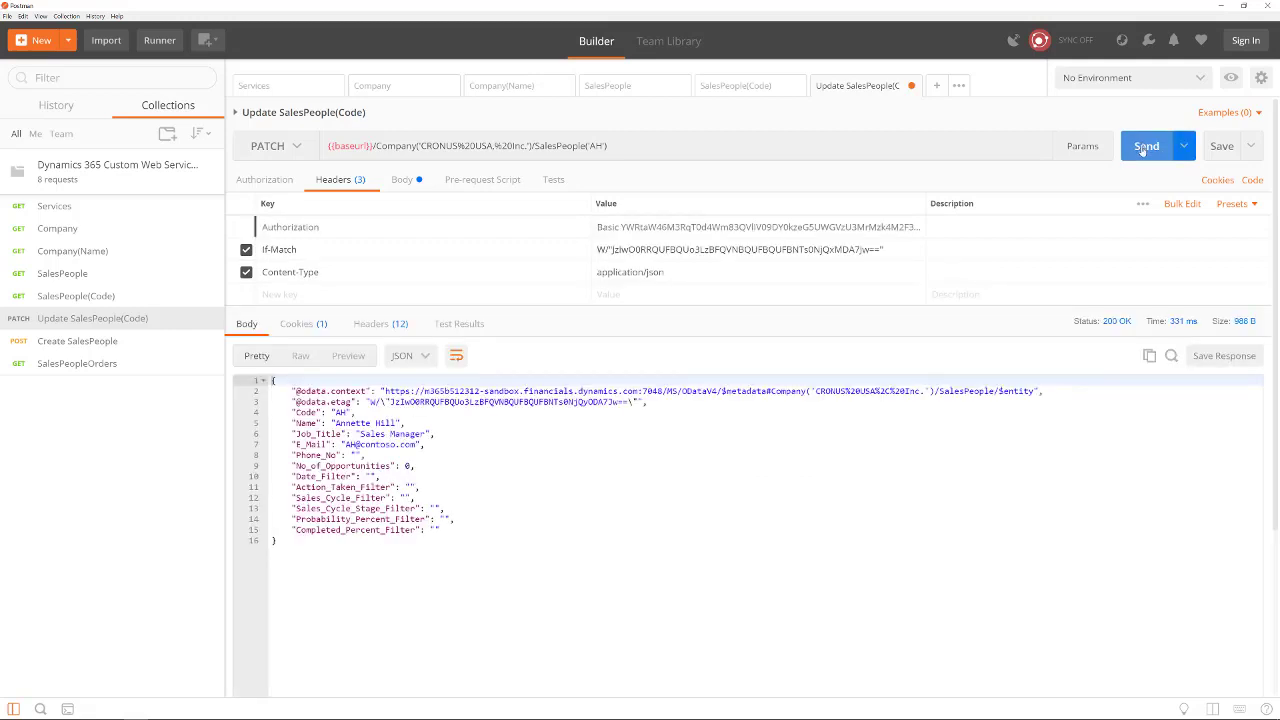
# Review Create SalesPeople's headers and body, then POST salesperson JD as Aftersales consultant
pyautogui.click(97, 344)
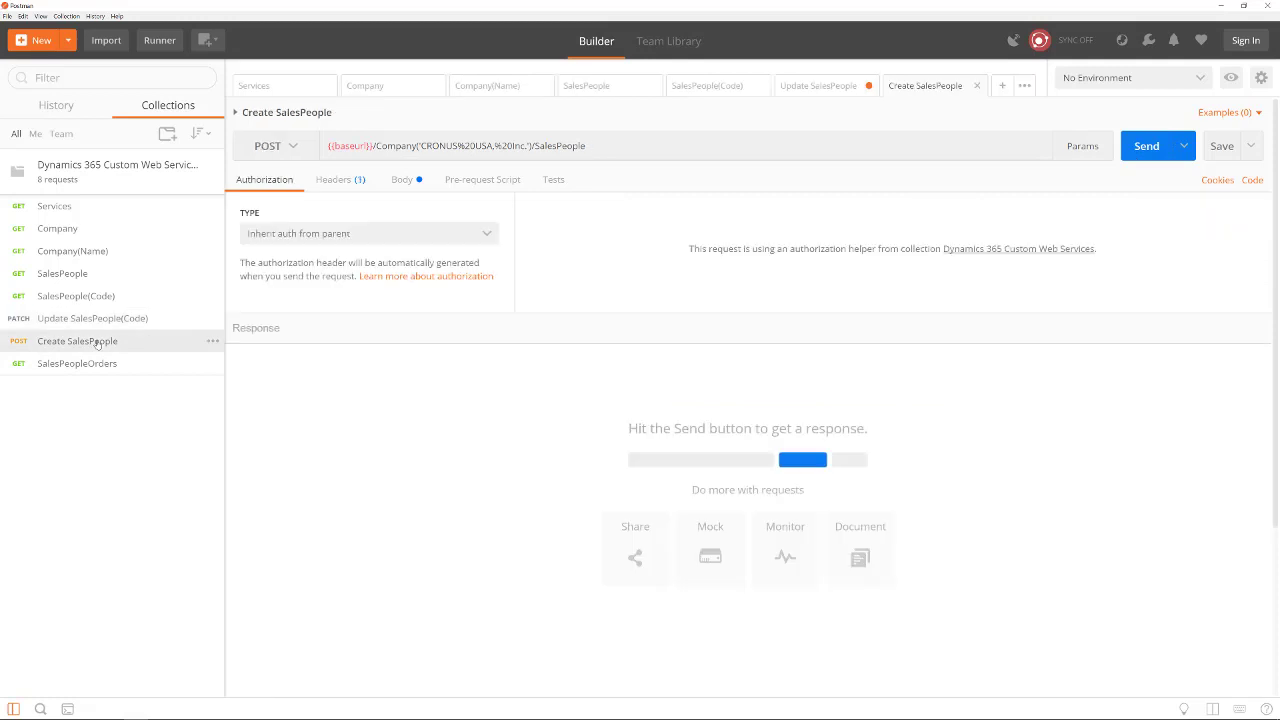
pyautogui.click(343, 182)
pyautogui.click(410, 181)
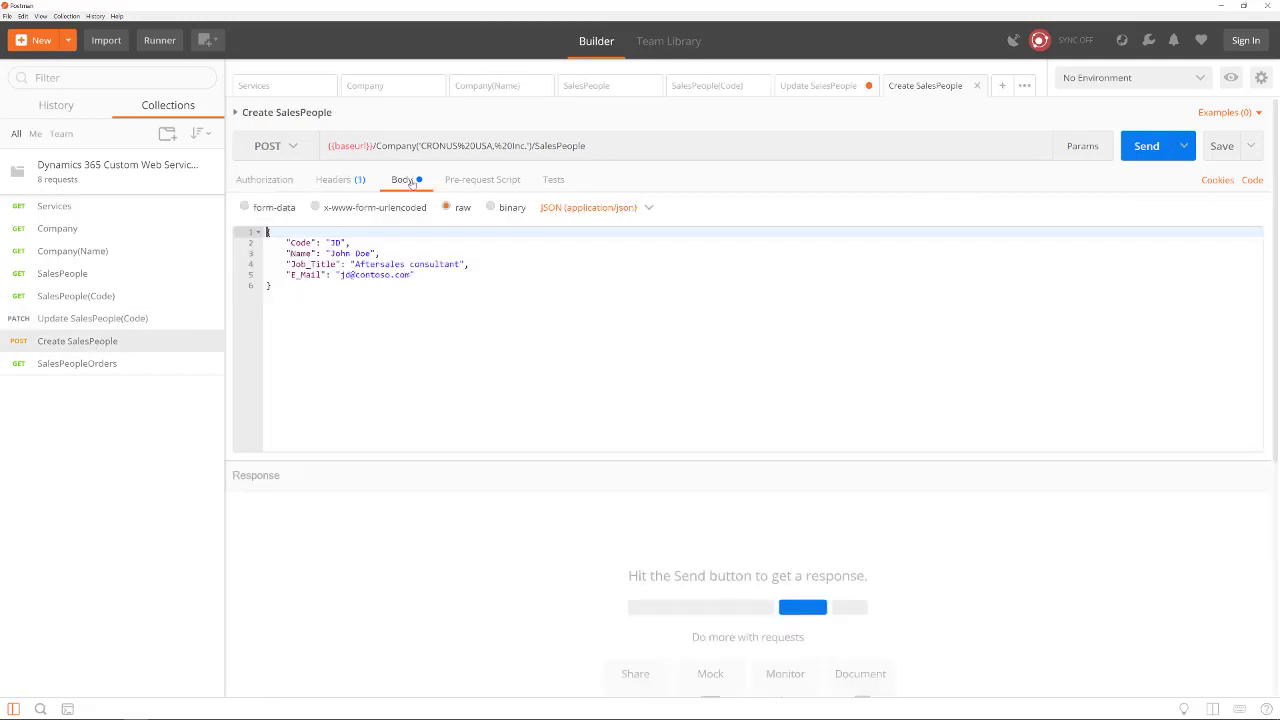
pyautogui.click(1157, 148)
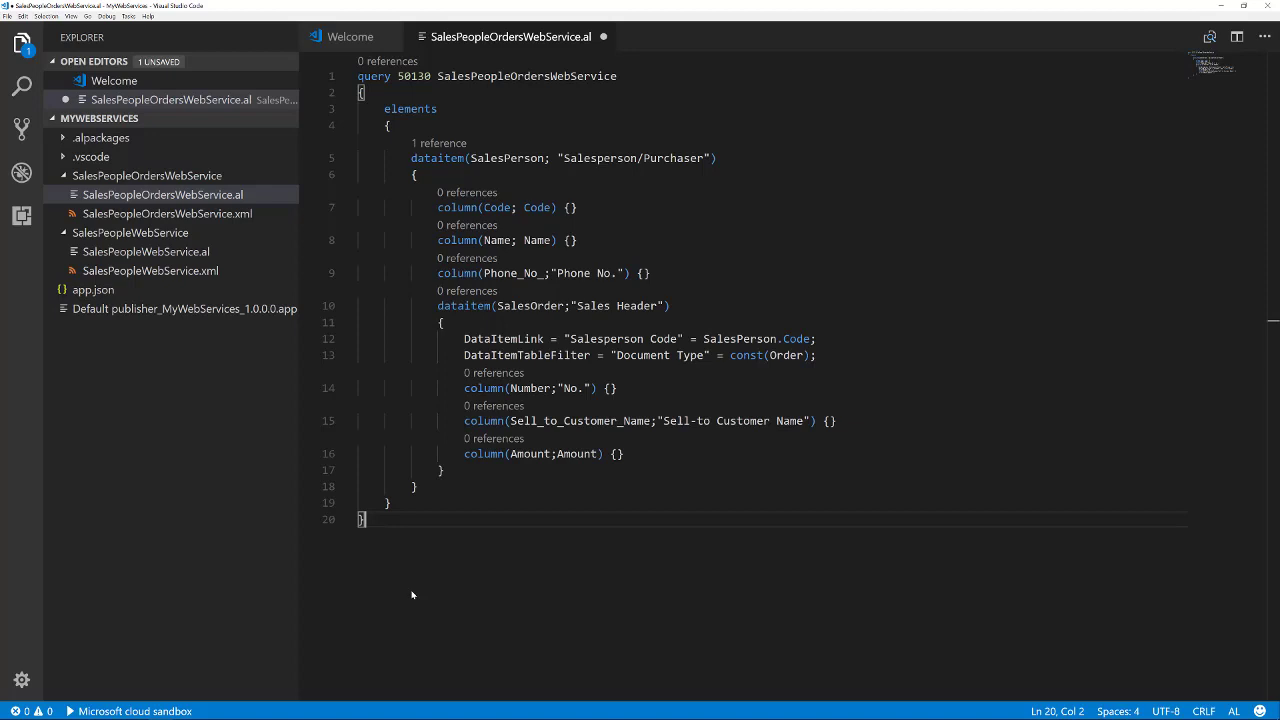
# Open SalesPeopleOrdersWebService.xml to review query 50130 published as SalesPeopleOrders
pyautogui.click(208, 215)
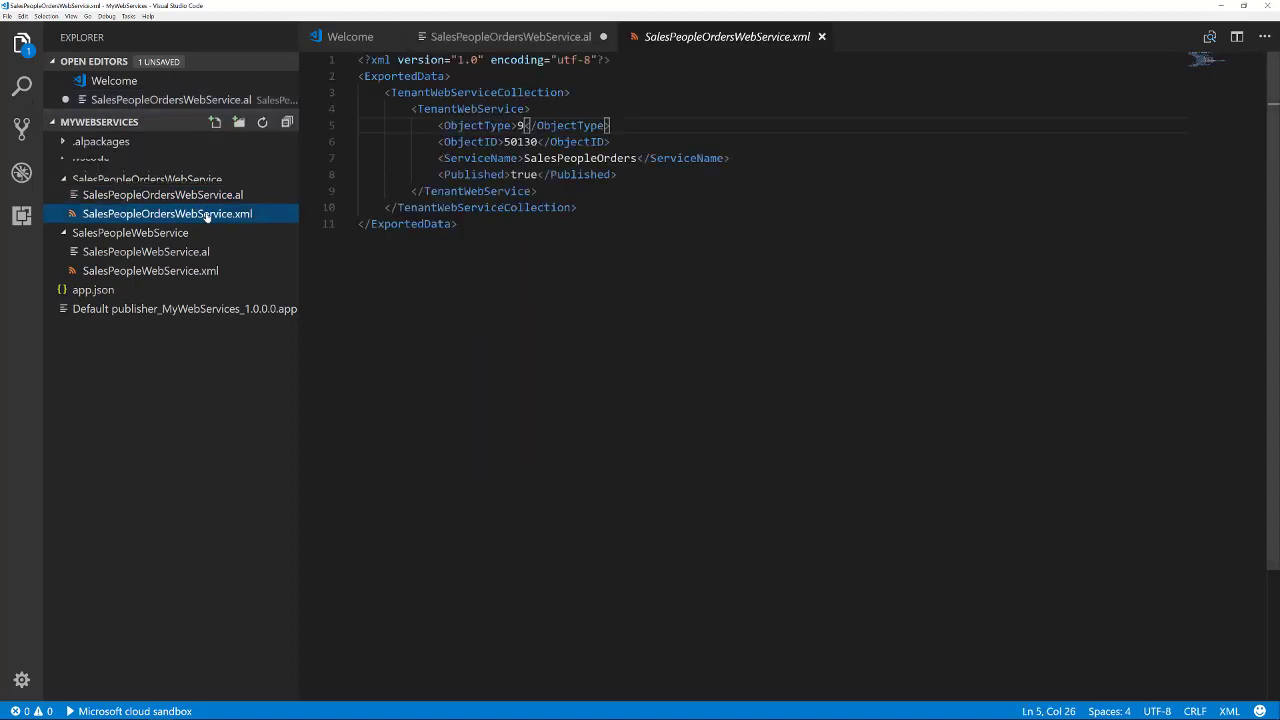
pyautogui.click(470, 226)
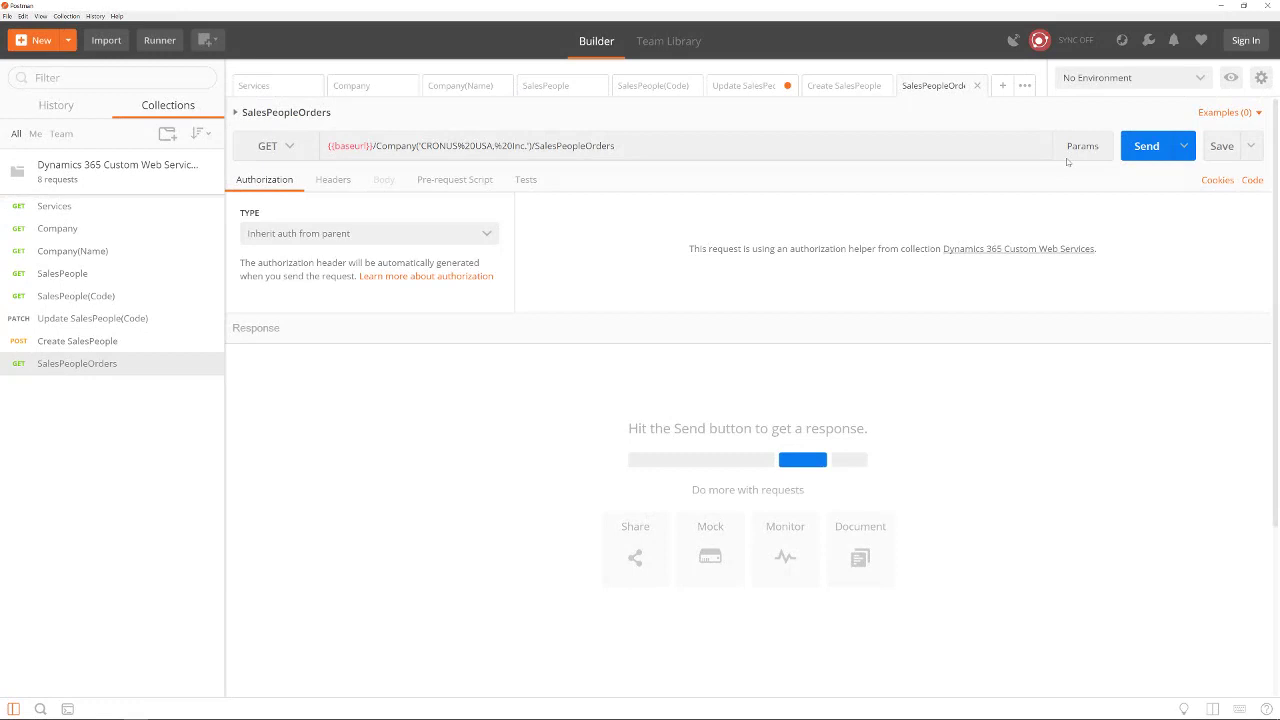
# Send the GET to {{baseurl}}/Company('CRONUS%20USA,%20Inc.')/SalesPeopleOrders
pyautogui.click(1156, 150)
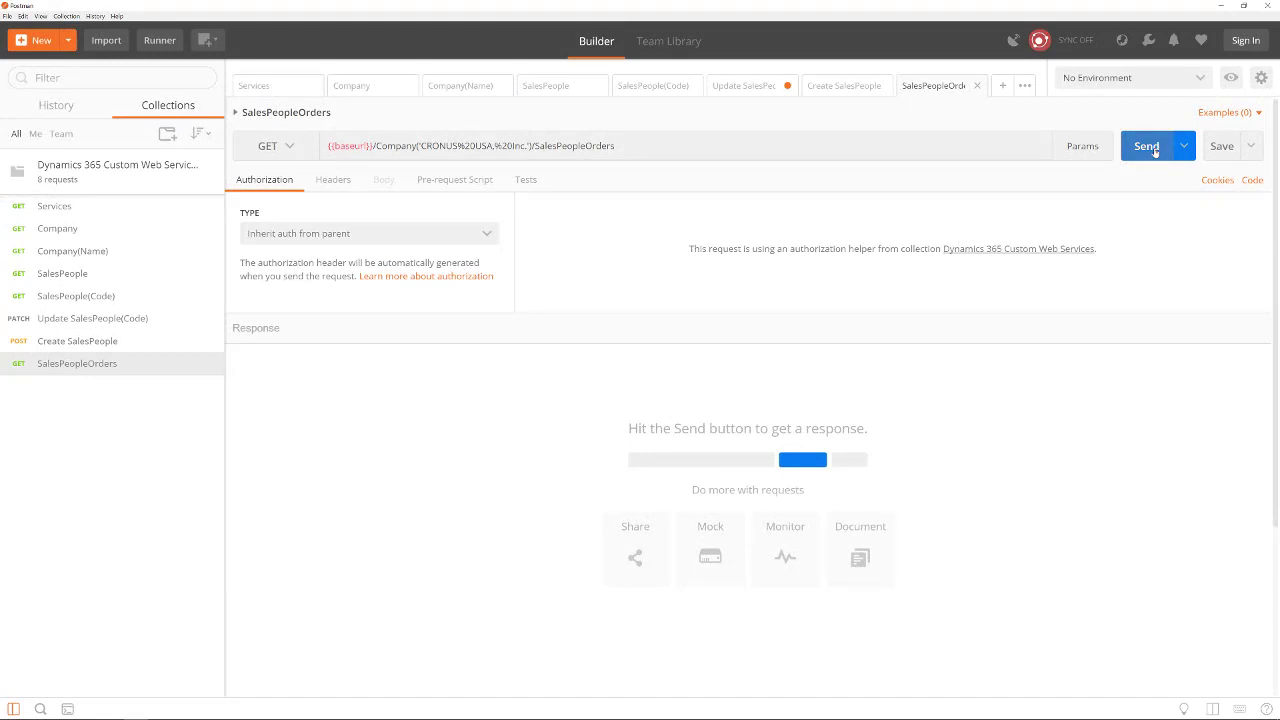